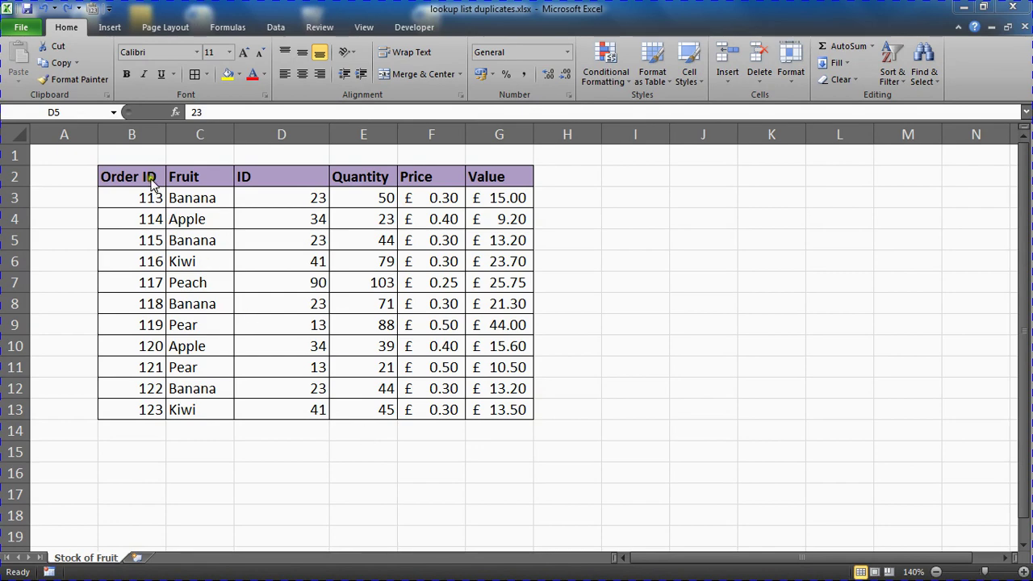
# Step: Examine the Order ID, Fruit and ID columns and individual order rows of the fruit table for repeated entries
pyautogui.moveTo(141, 174); pyautogui.dragTo(139, 410)
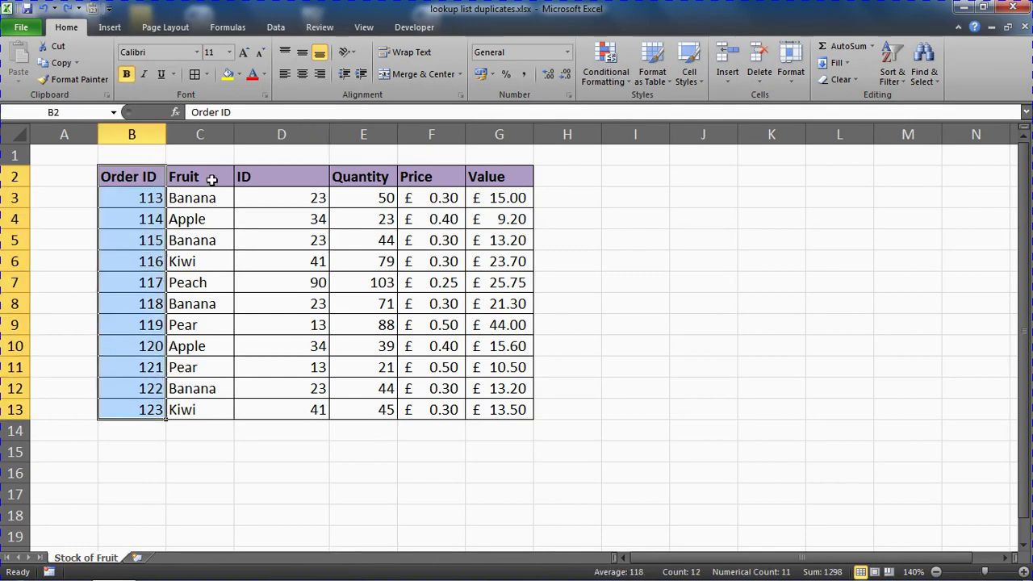
pyautogui.moveTo(211, 179); pyautogui.dragTo(272, 403)
pyautogui.click(367, 355)
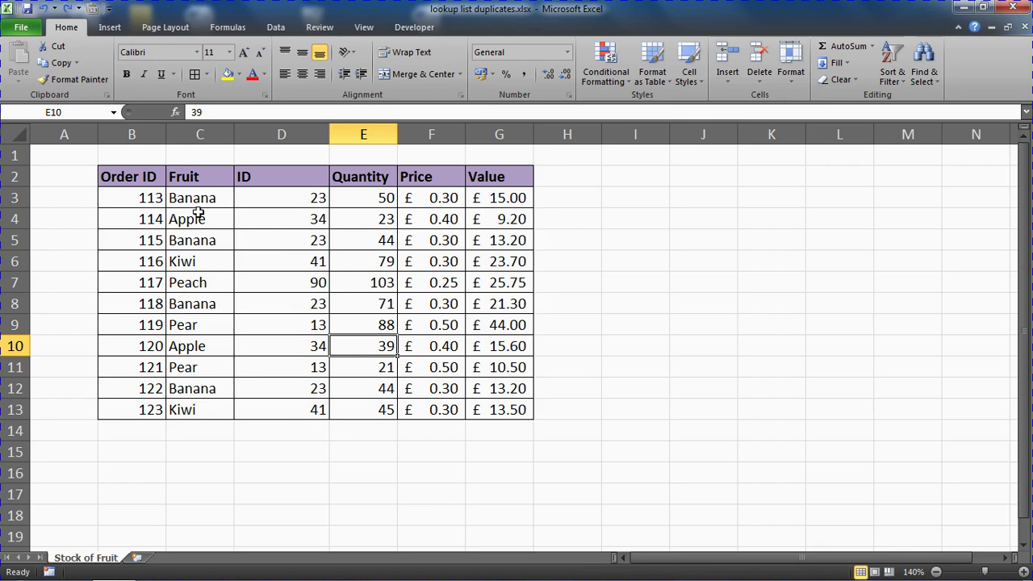
pyautogui.moveTo(143, 181); pyautogui.dragTo(131, 401)
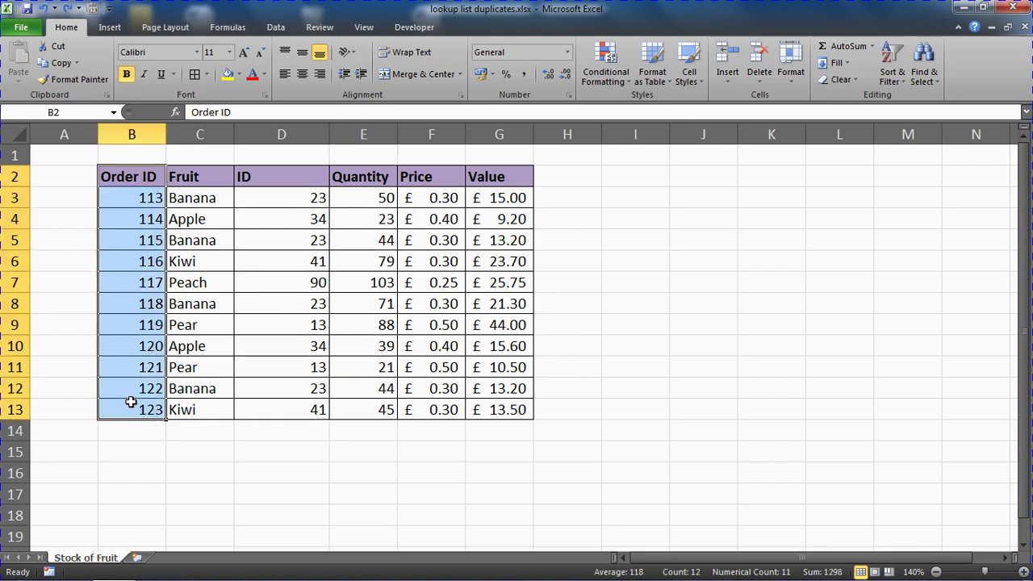
pyautogui.click(194, 369)
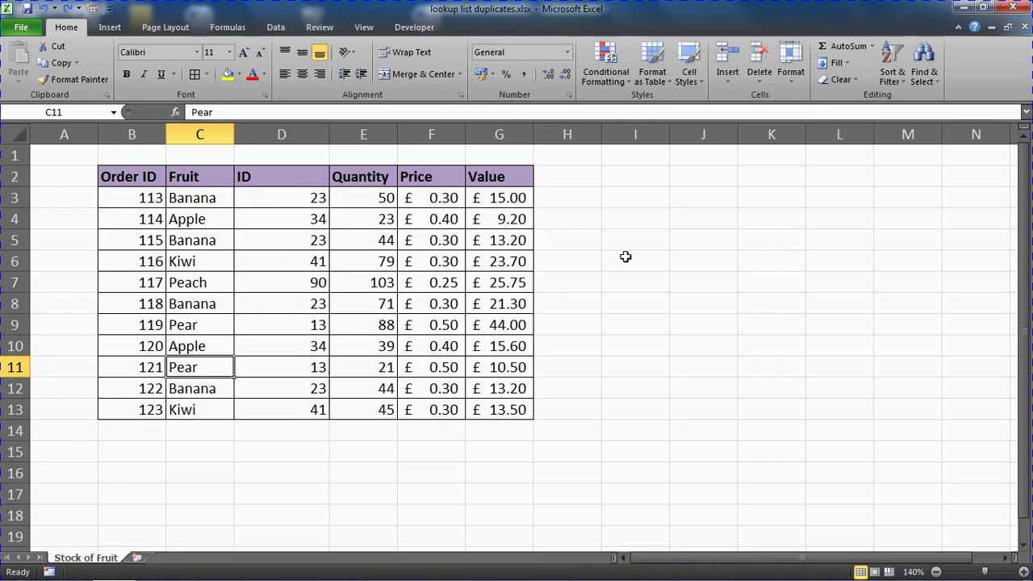
pyautogui.click(223, 197)
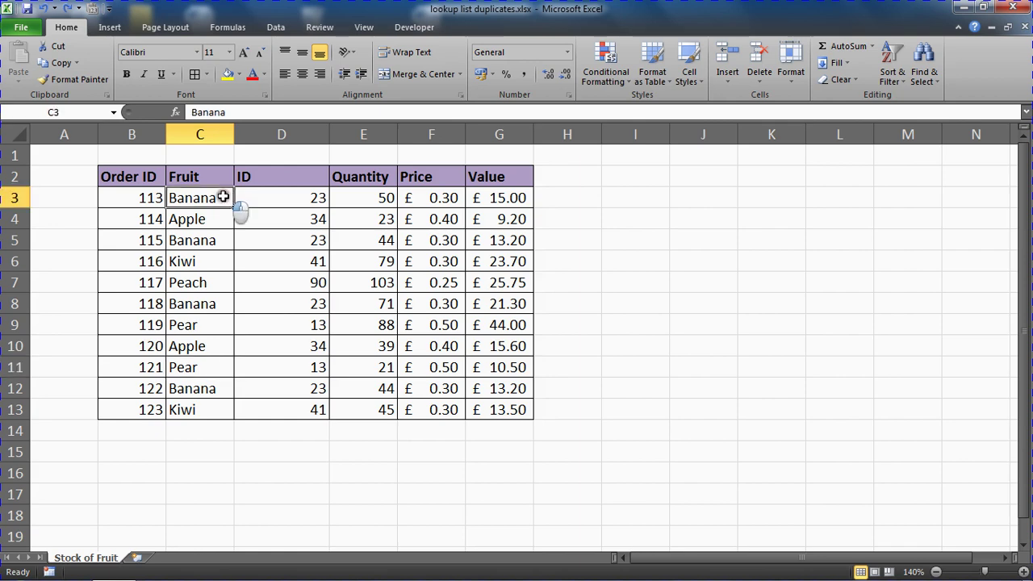
pyautogui.moveTo(223, 196); pyautogui.dragTo(496, 203)
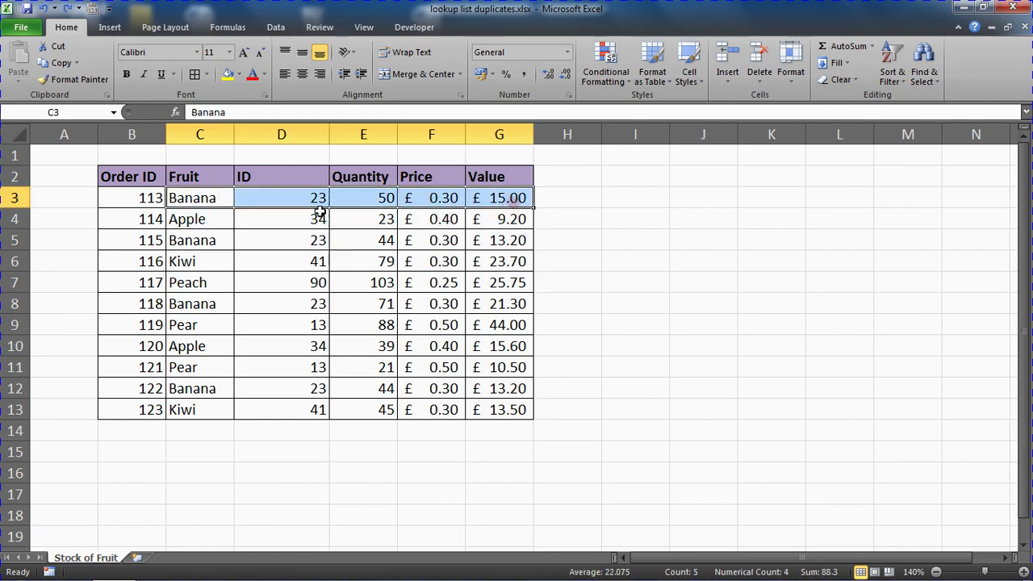
pyautogui.moveTo(230, 240); pyautogui.dragTo(275, 256)
pyautogui.click(273, 298)
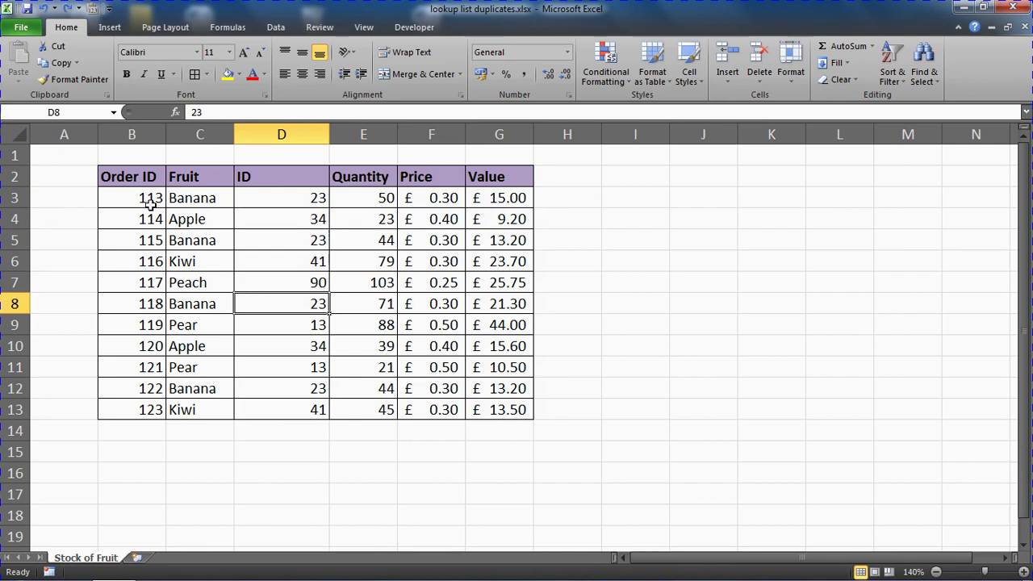
pyautogui.click(128, 197)
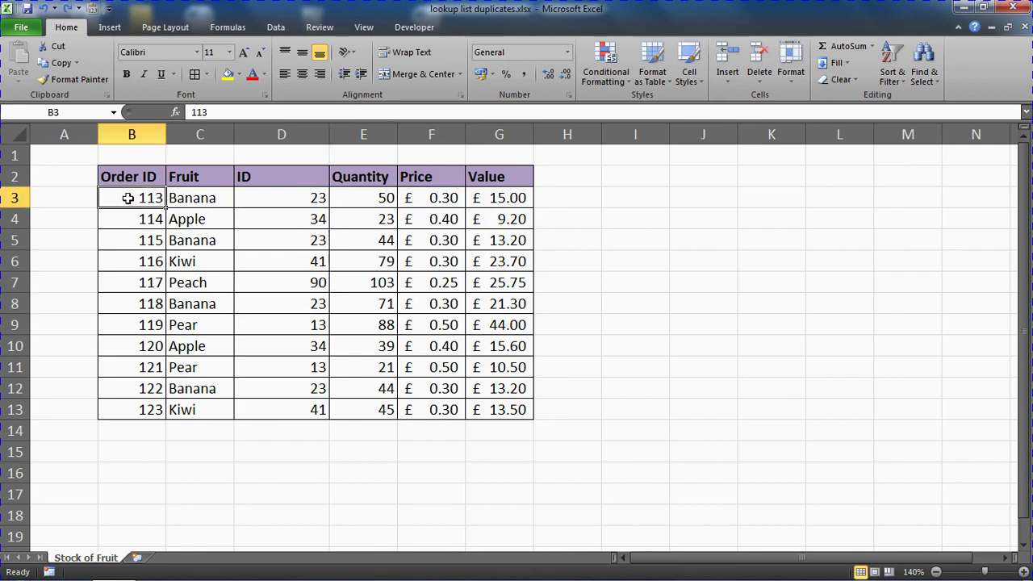
pyautogui.click(128, 197)
pyautogui.moveTo(128, 198); pyautogui.dragTo(513, 193)
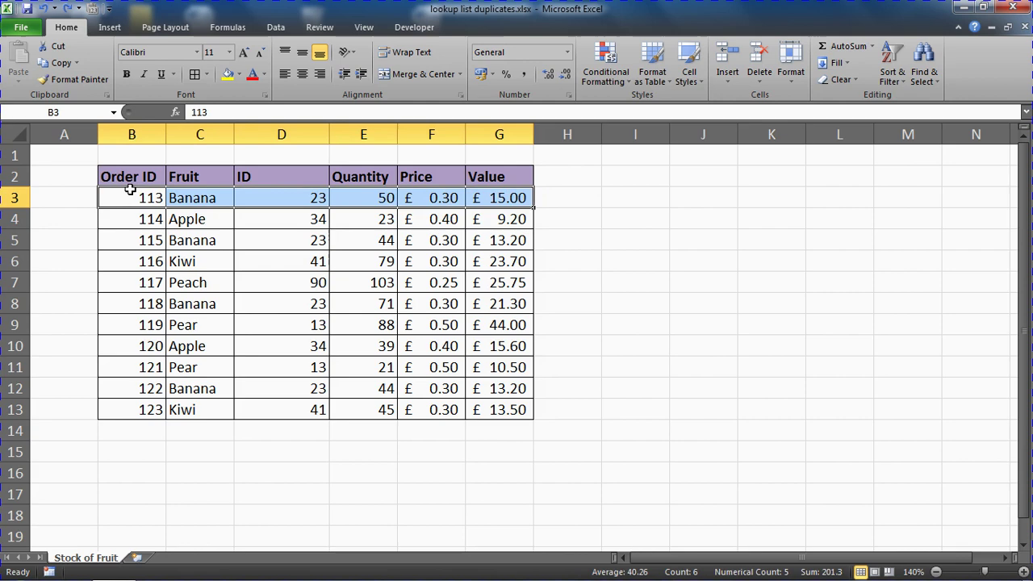
pyautogui.click(139, 213)
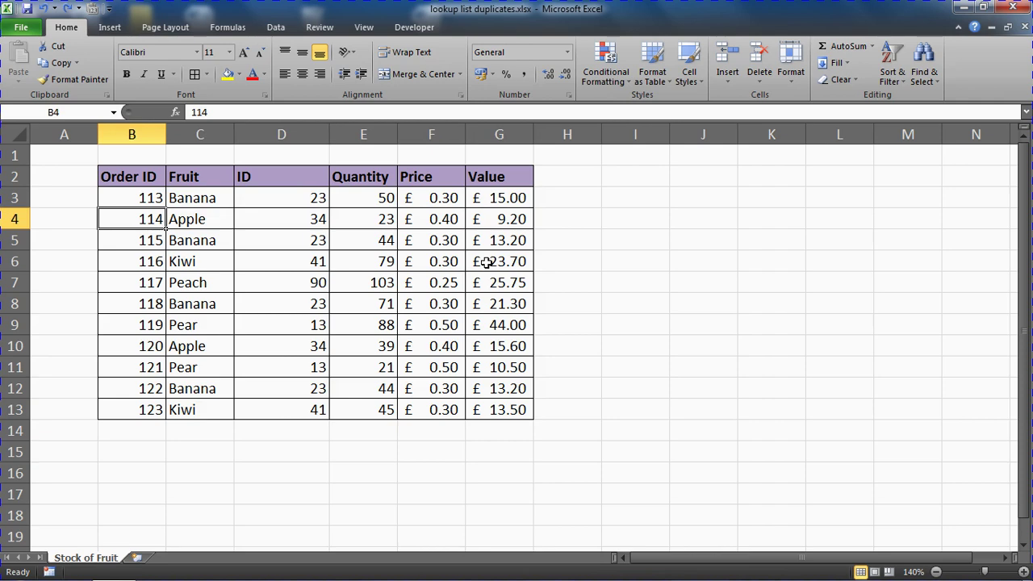
pyautogui.click(187, 219)
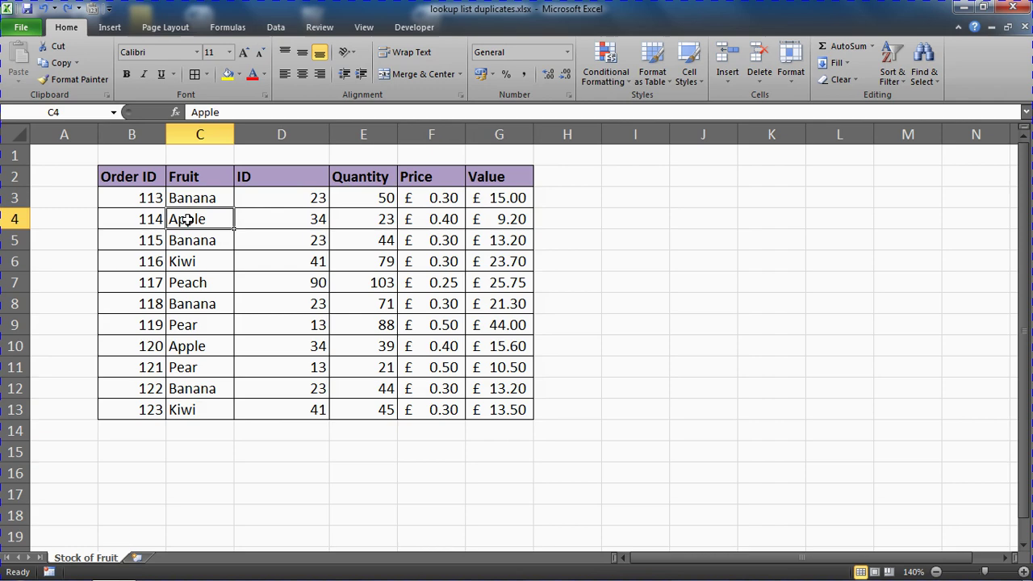
pyautogui.click(237, 258)
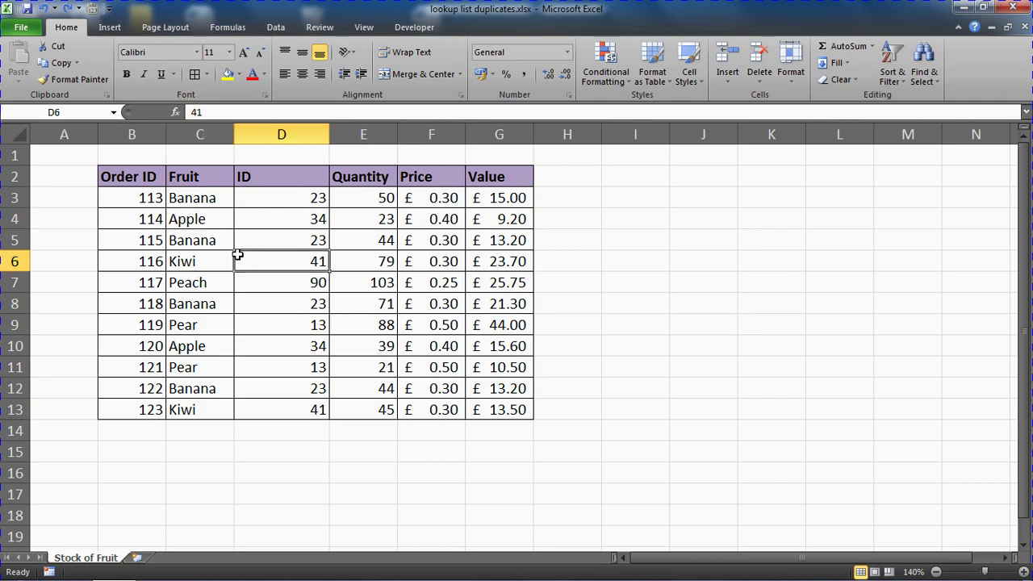
# Step: Read the description of the Remove Duplicates tool and compare the Kiwi, Peach and Banana order rows
pyautogui.click(275, 26)
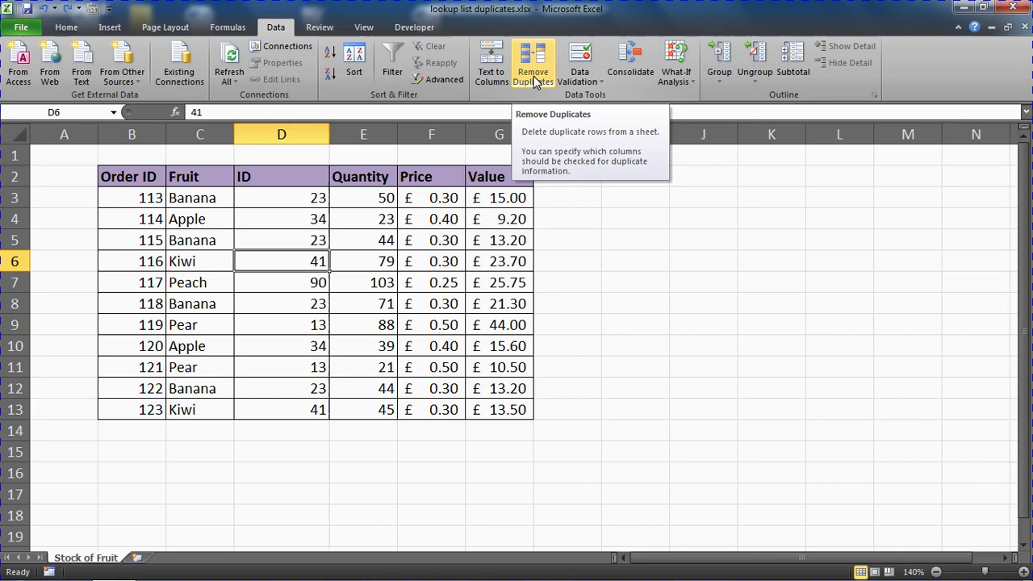
pyautogui.moveTo(132, 258); pyautogui.dragTo(444, 266)
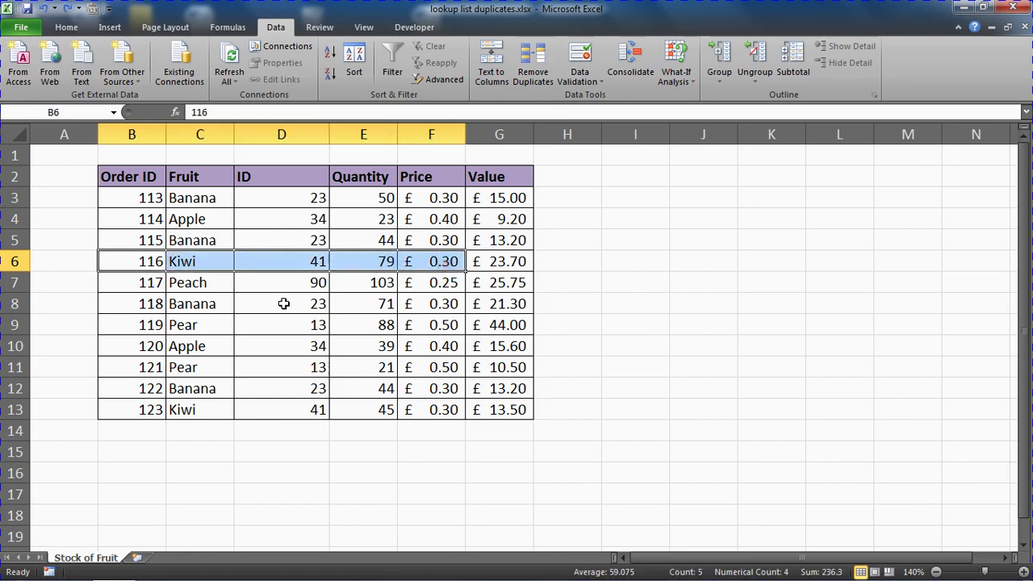
pyautogui.click(153, 309)
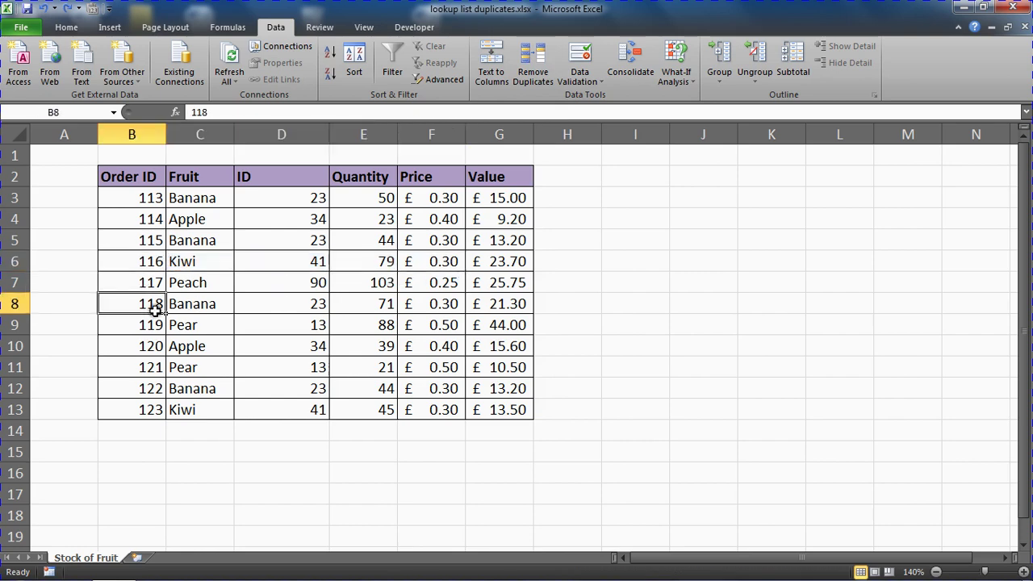
pyautogui.click(247, 310)
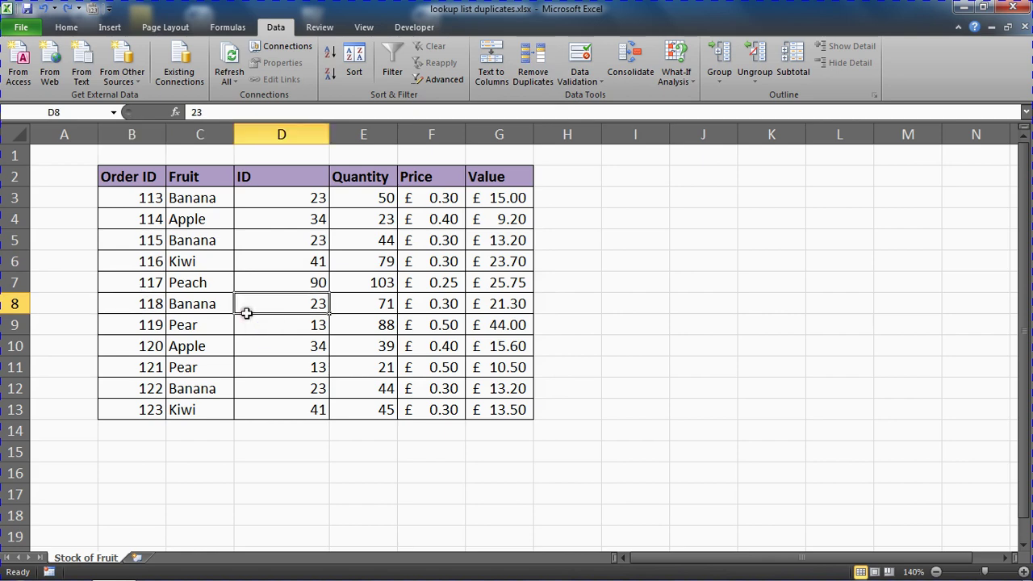
pyautogui.click(215, 238)
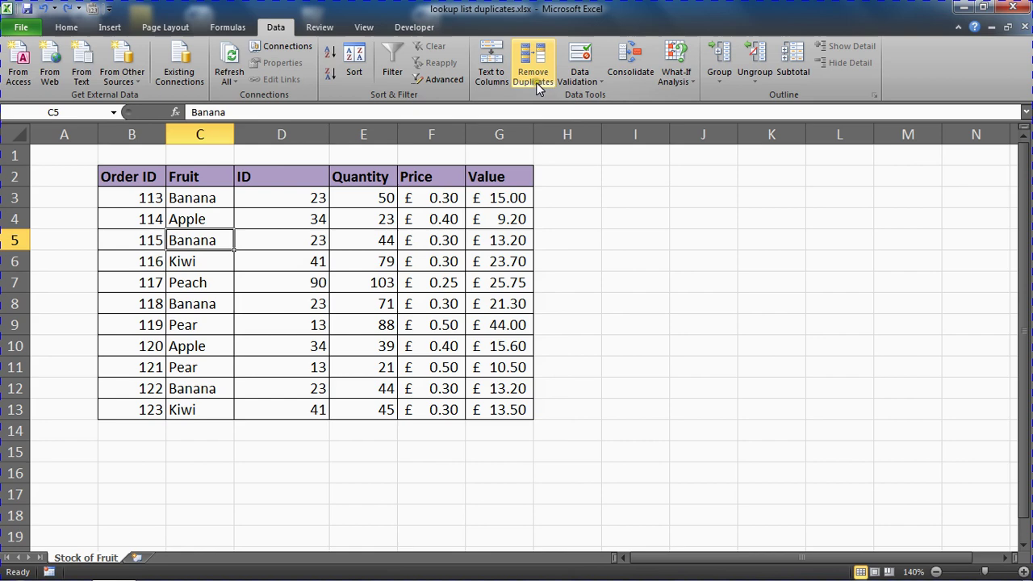
pyautogui.click(230, 303)
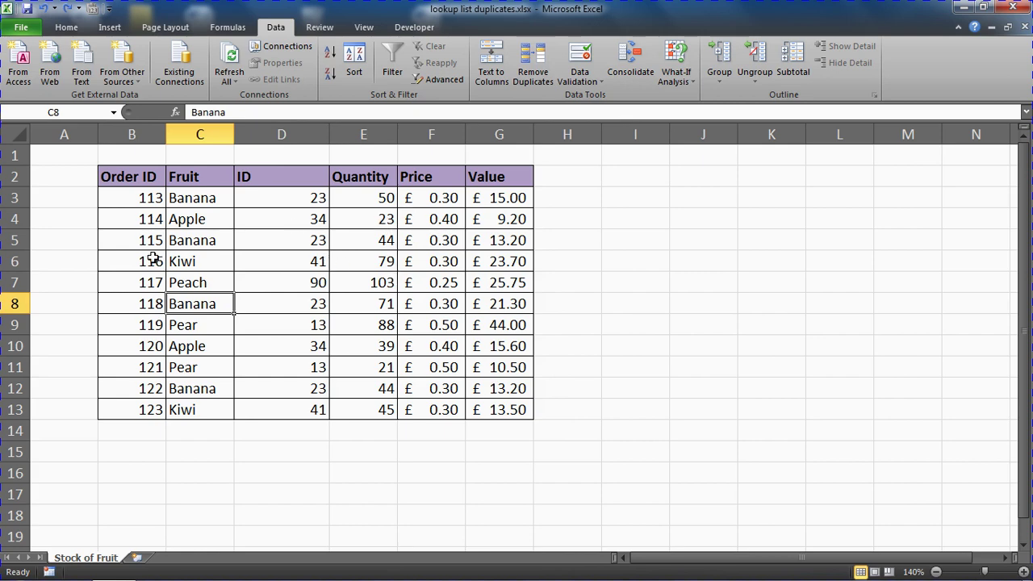
pyautogui.moveTo(152, 259); pyautogui.dragTo(184, 261)
pyautogui.click(194, 284)
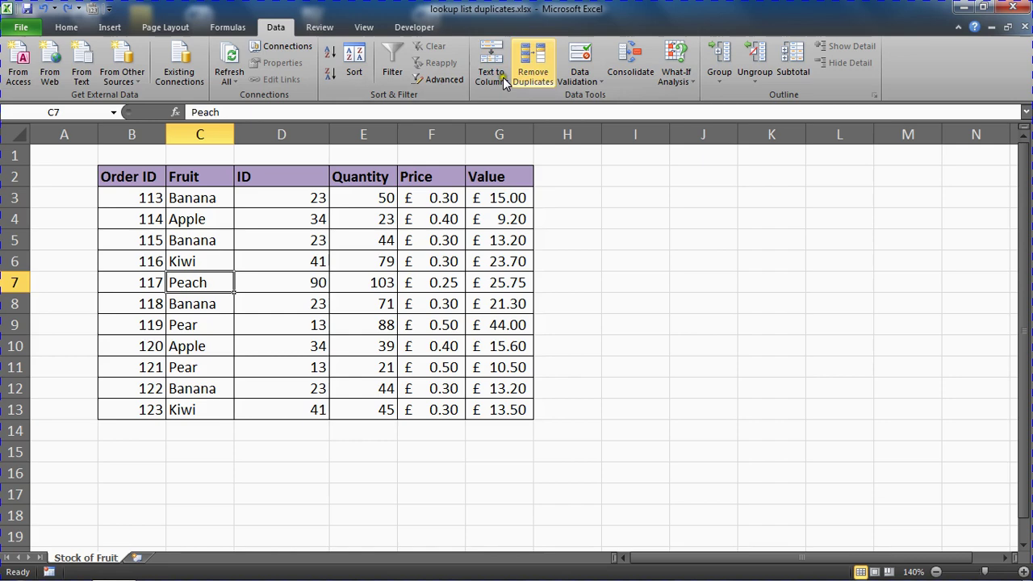
# Step: Remove duplicate rows from the table based only on the Fruit and ID columns, and undo the removal
pyautogui.click(524, 74)
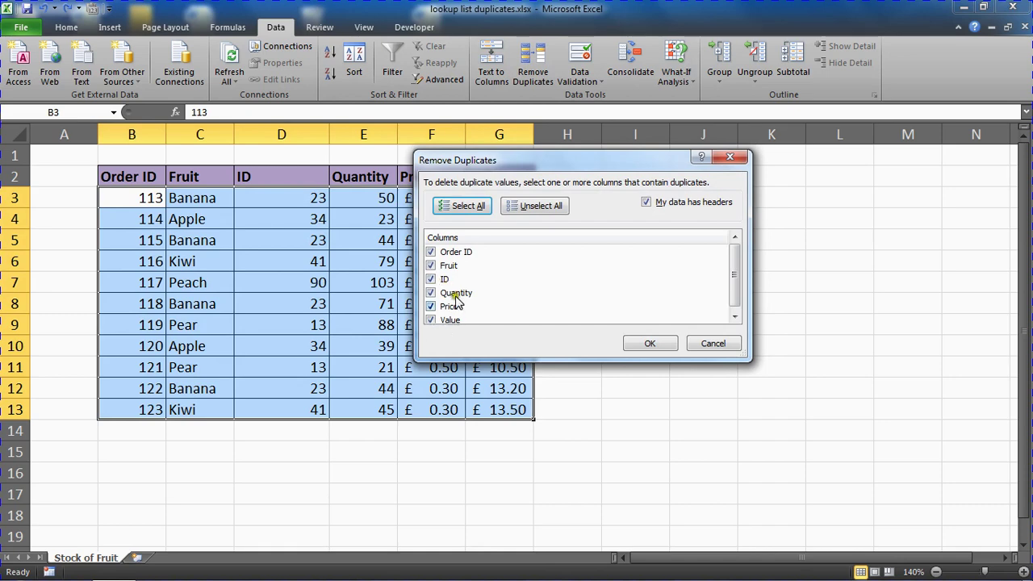
pyautogui.click(431, 251)
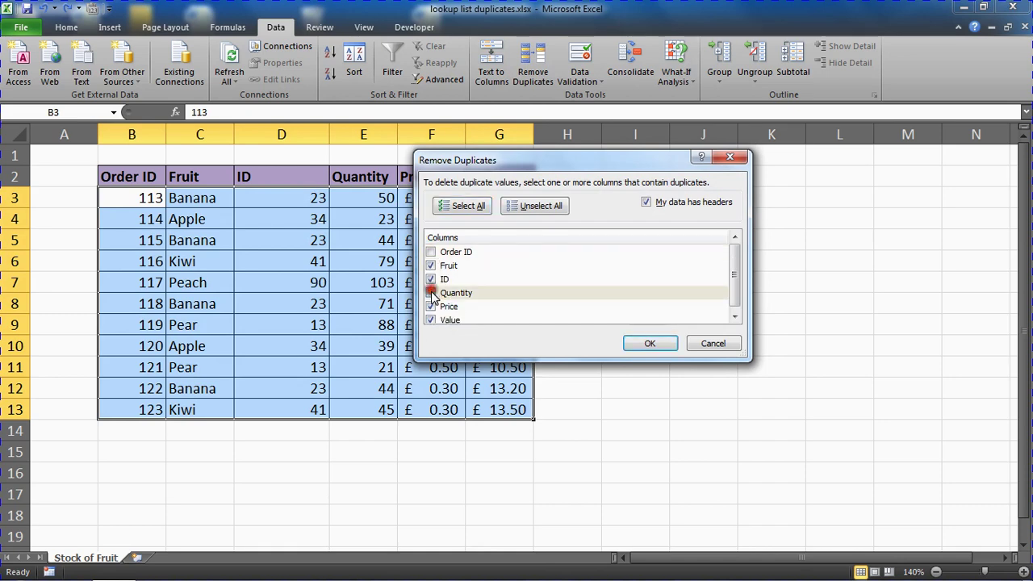
pyautogui.click(430, 292)
pyautogui.click(431, 305)
pyautogui.click(431, 320)
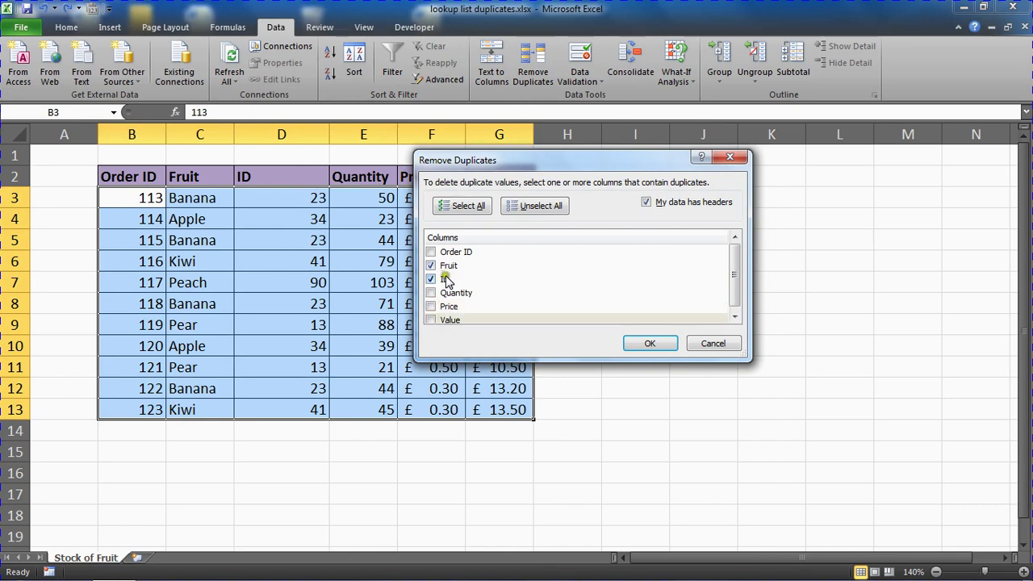
pyautogui.click(447, 278)
pyautogui.click(445, 279)
pyautogui.click(664, 344)
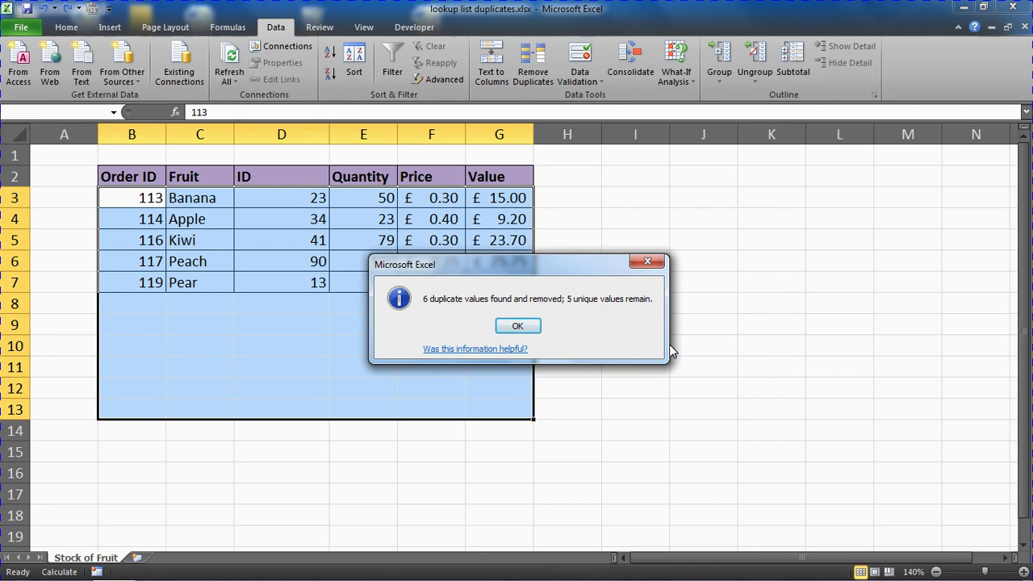
pyautogui.click(520, 324)
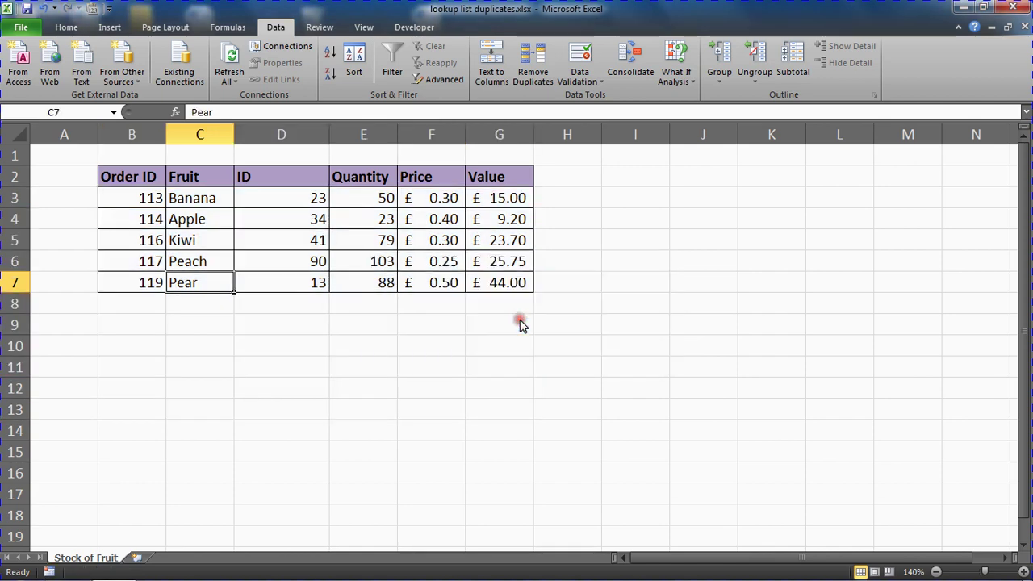
pyautogui.hotkey('ctrl', 'z')
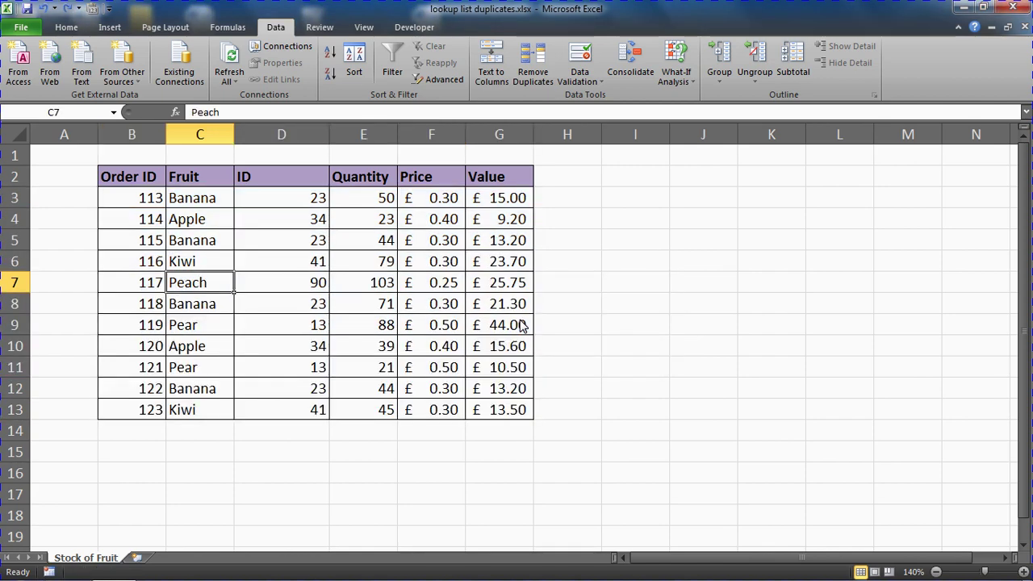
pyautogui.click(334, 268)
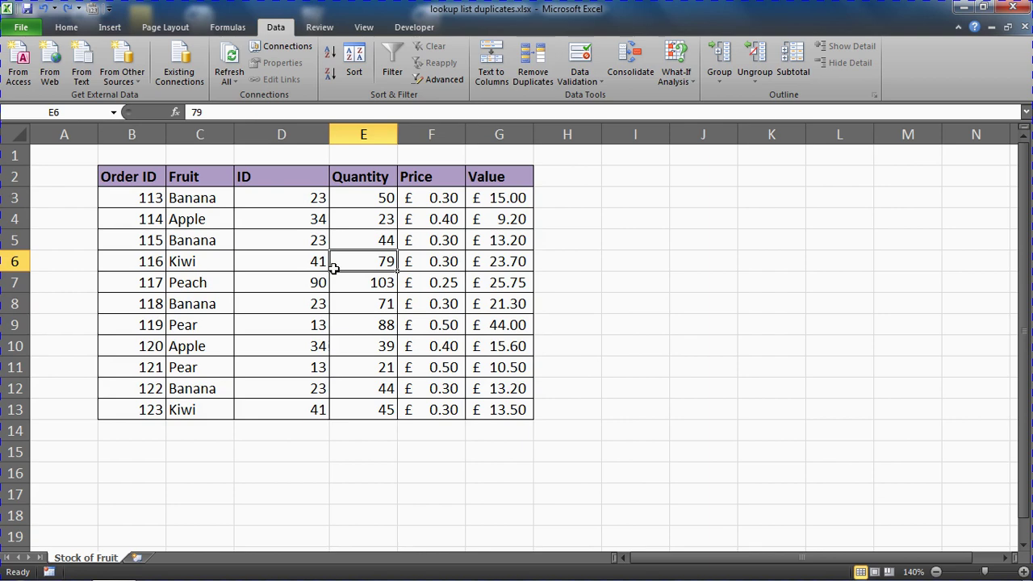
pyautogui.click(320, 255)
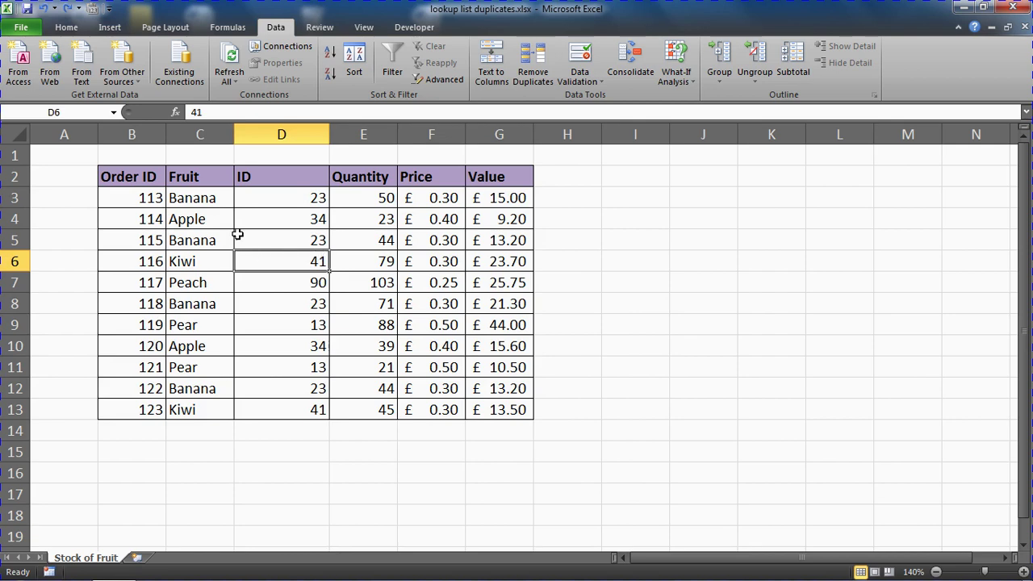
pyautogui.moveTo(215, 200); pyautogui.dragTo(218, 261)
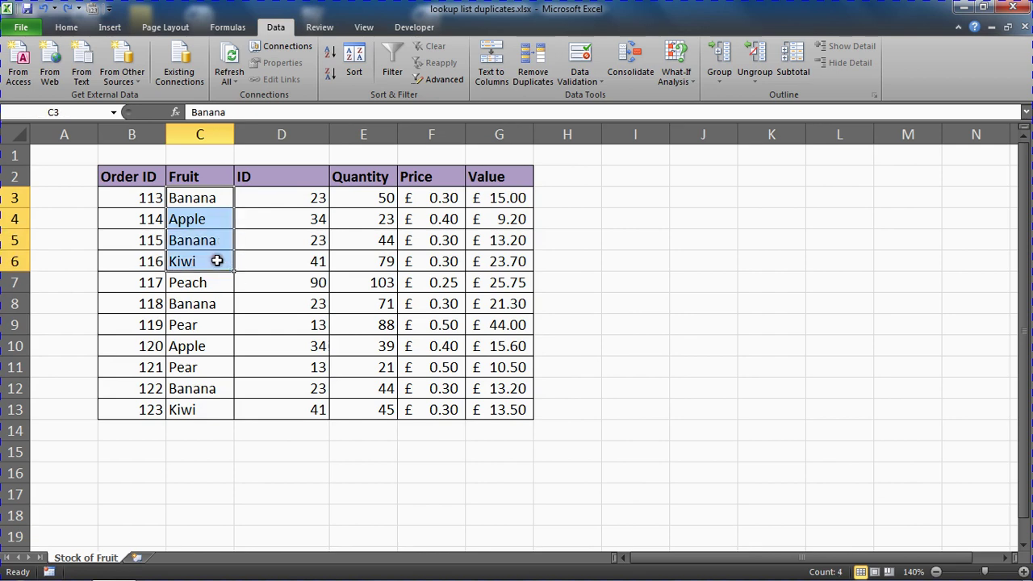
pyautogui.click(240, 307)
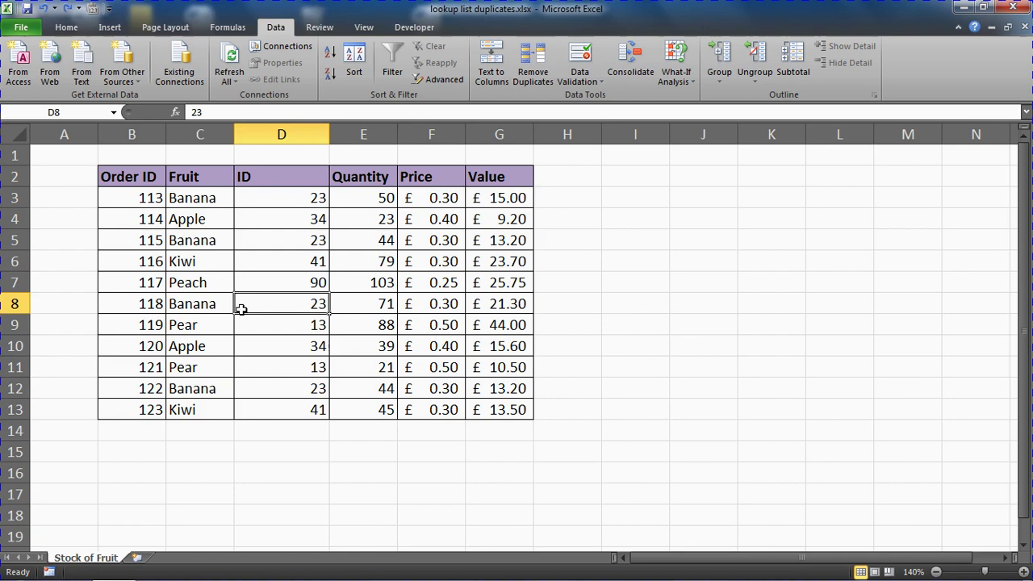
pyautogui.click(280, 288)
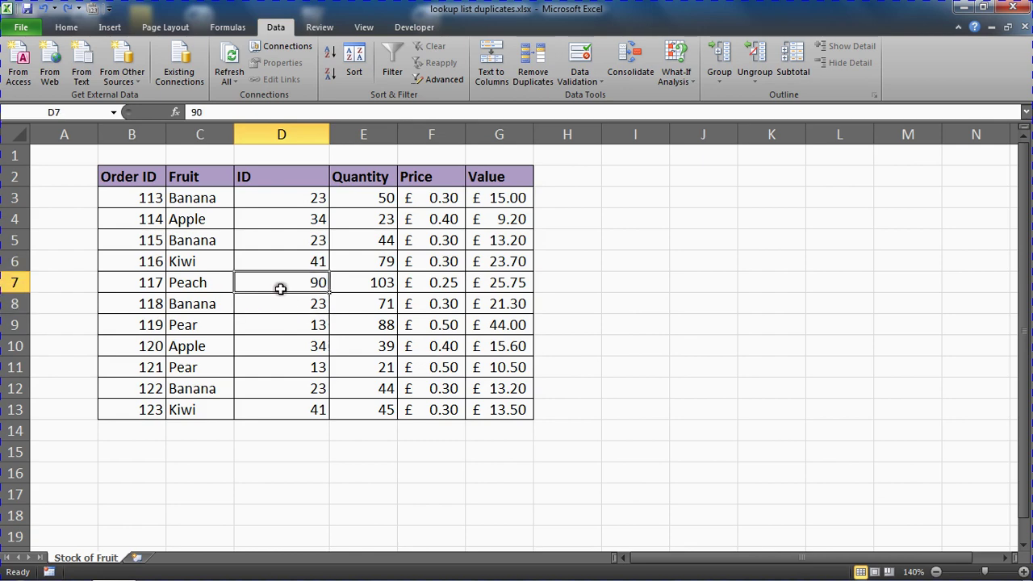
# Step: Create a PivotTable on a new worksheet from the range B2:G13 of the Stock of Fruit sheet
pyautogui.click(110, 26)
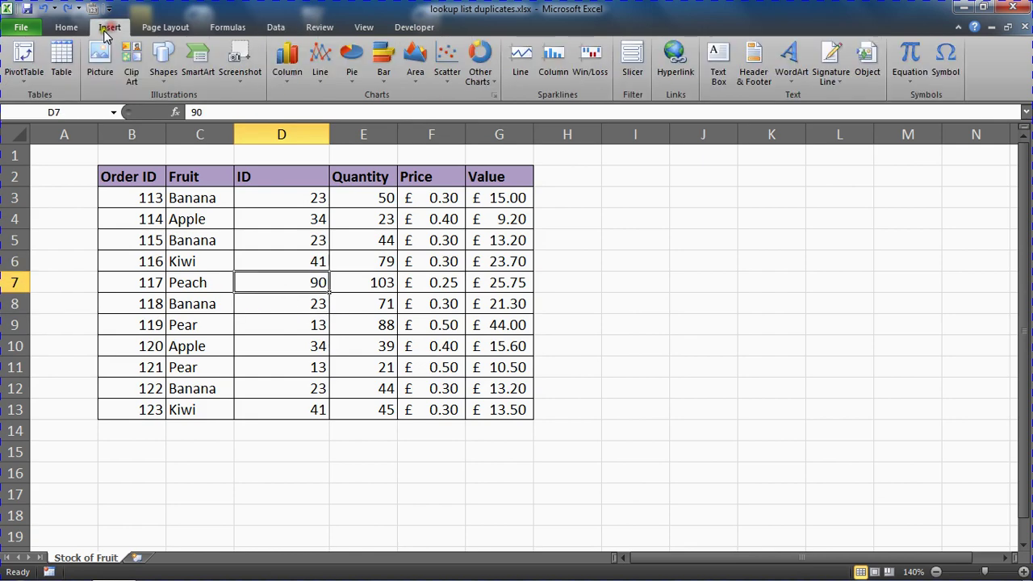
pyautogui.click(24, 55)
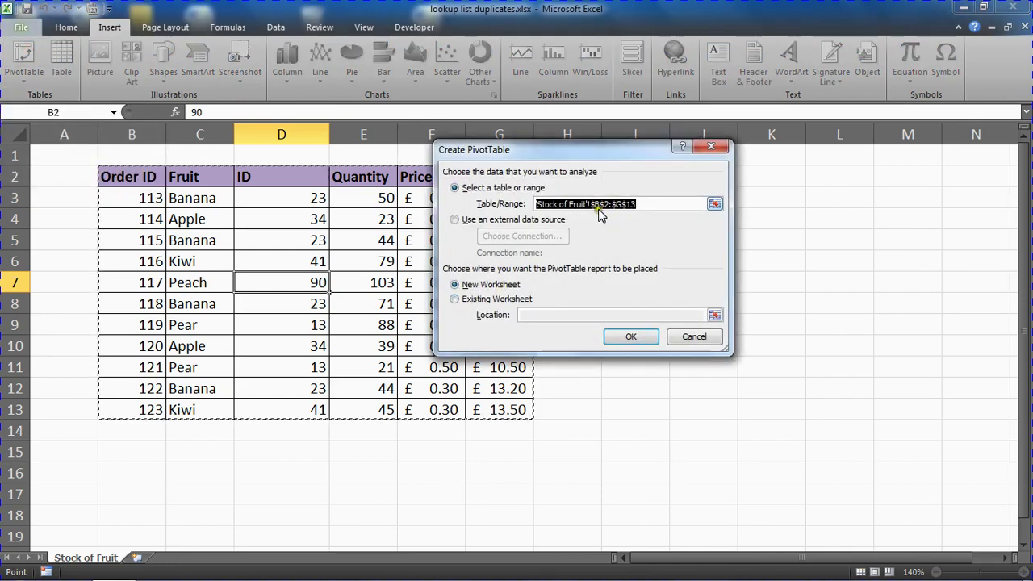
pyautogui.click(620, 335)
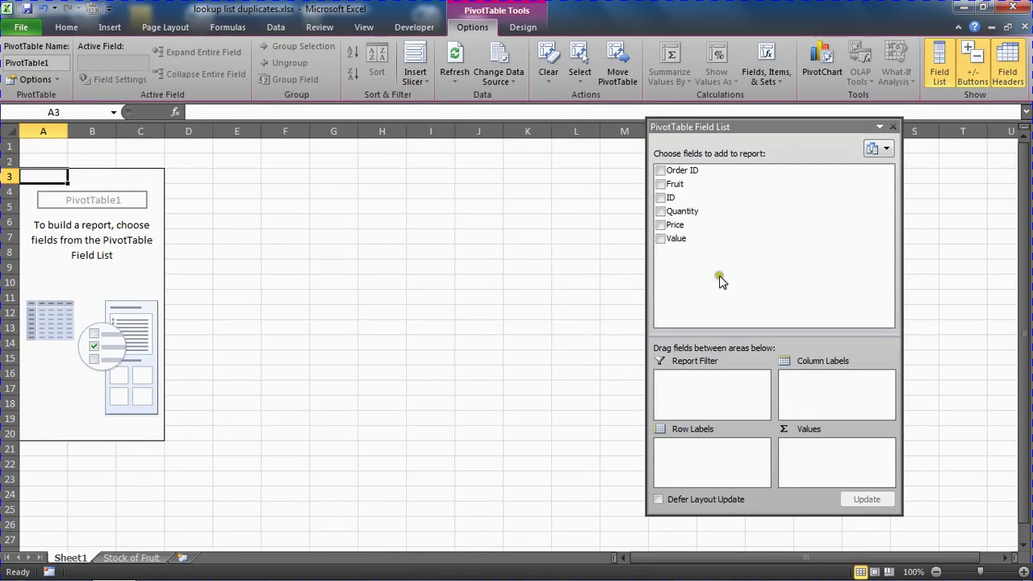
# Step: Lay out the PivotTable with Fruit as the report filter, ID as row labels and the sum of Value as values
pyautogui.click(660, 186)
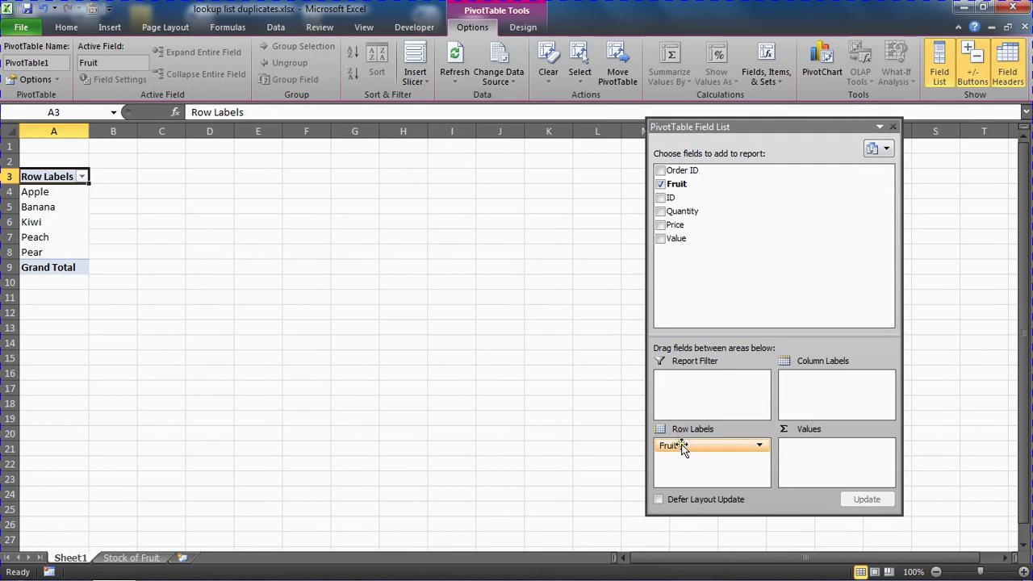
pyautogui.moveTo(680, 447); pyautogui.dragTo(683, 393)
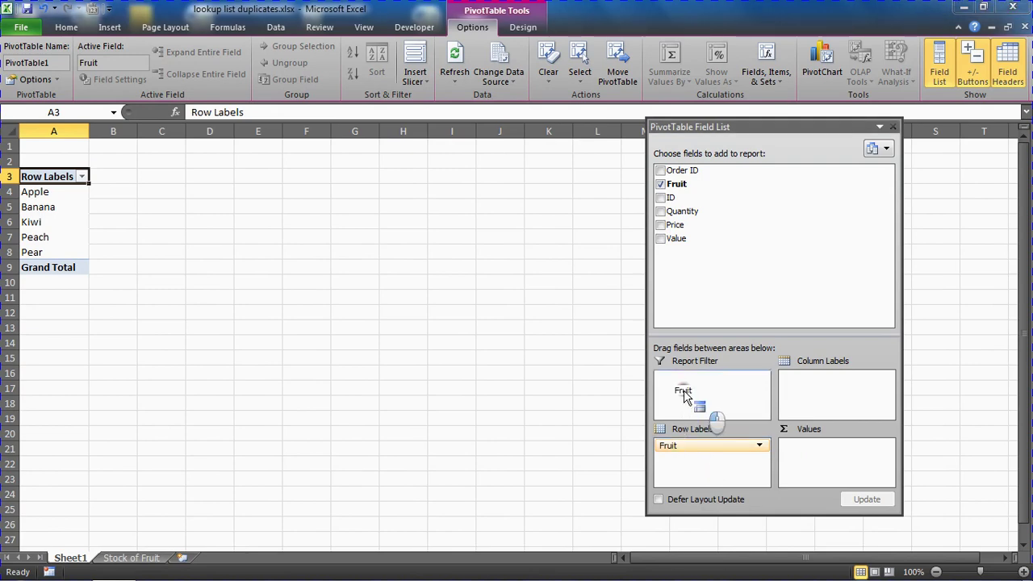
pyautogui.moveTo(683, 393); pyautogui.dragTo(683, 393)
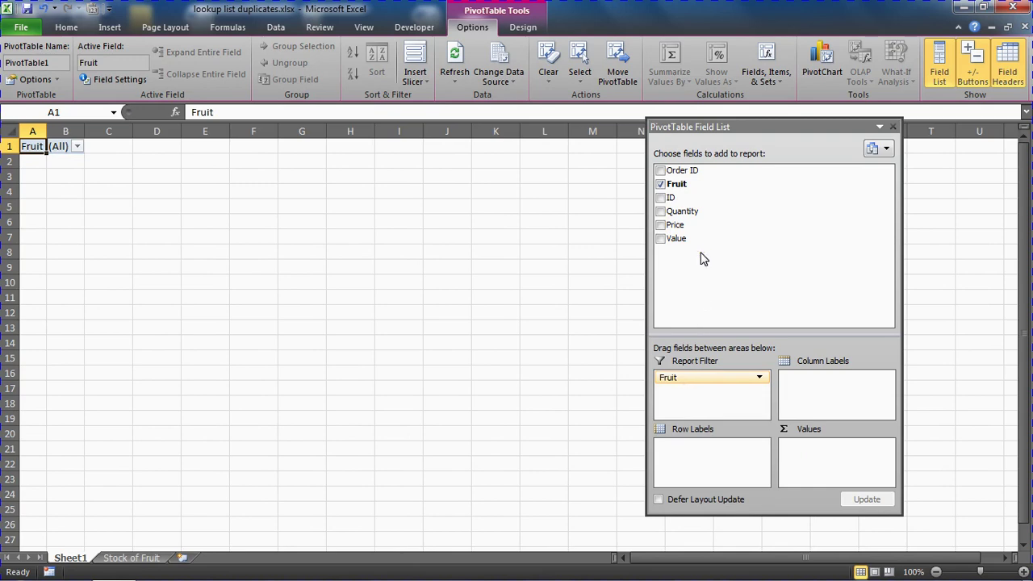
pyautogui.moveTo(685, 205); pyautogui.dragTo(684, 455)
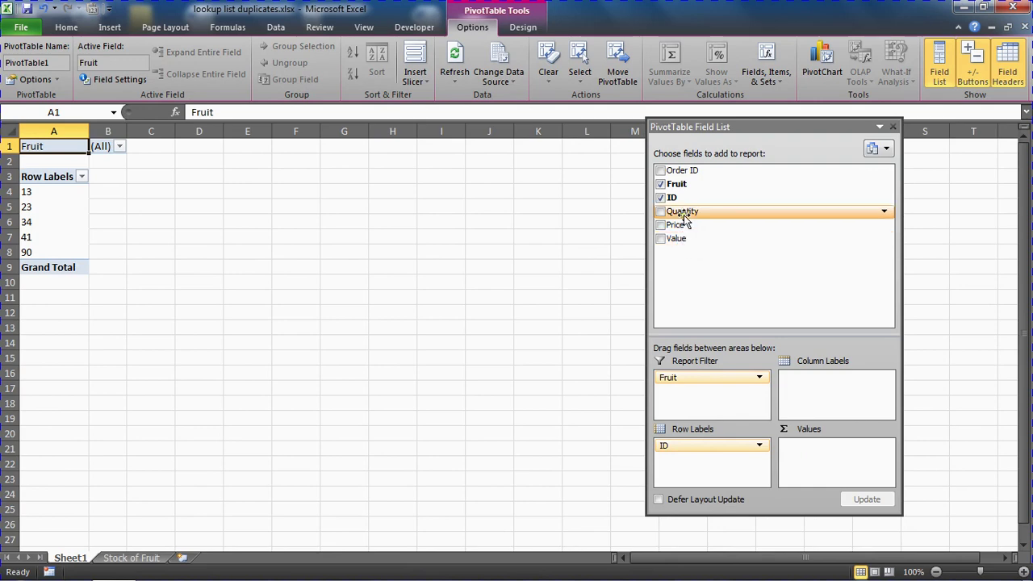
pyautogui.moveTo(677, 239); pyautogui.dragTo(812, 459)
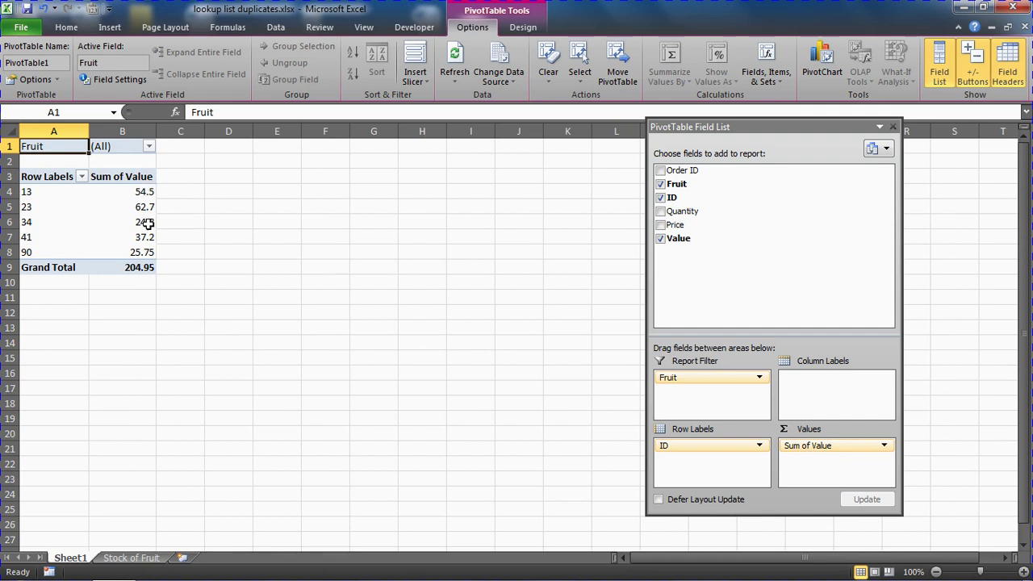
# Step: Filter the PivotTable to Banana and replace ID with Order ID as the row labels
pyautogui.click(149, 147)
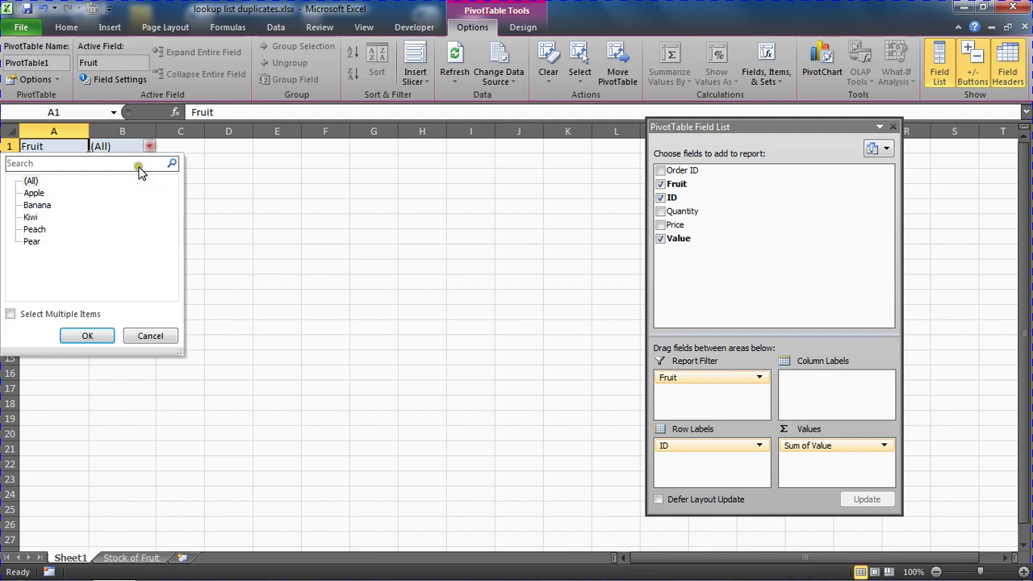
pyautogui.click(48, 206)
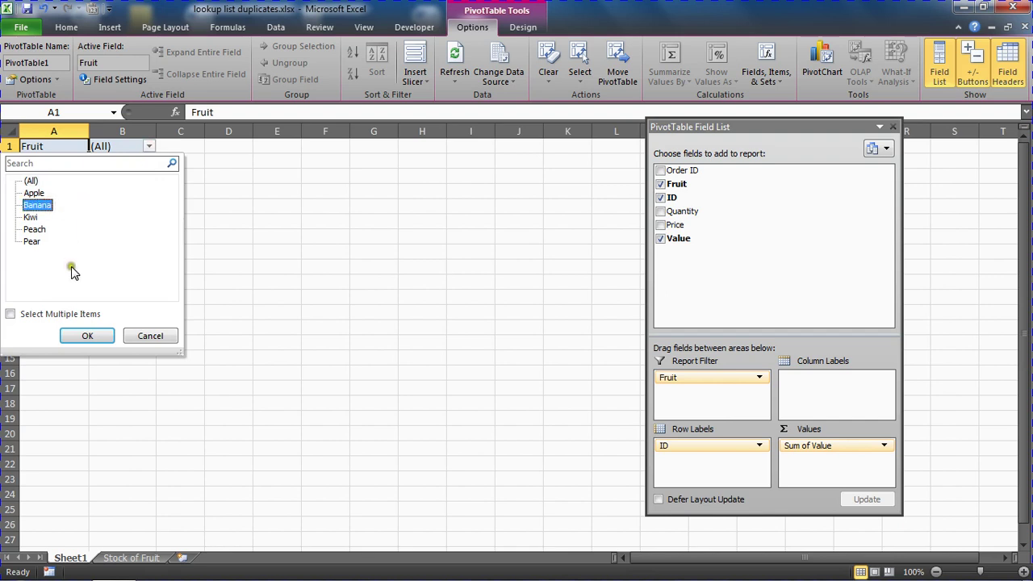
pyautogui.click(89, 303)
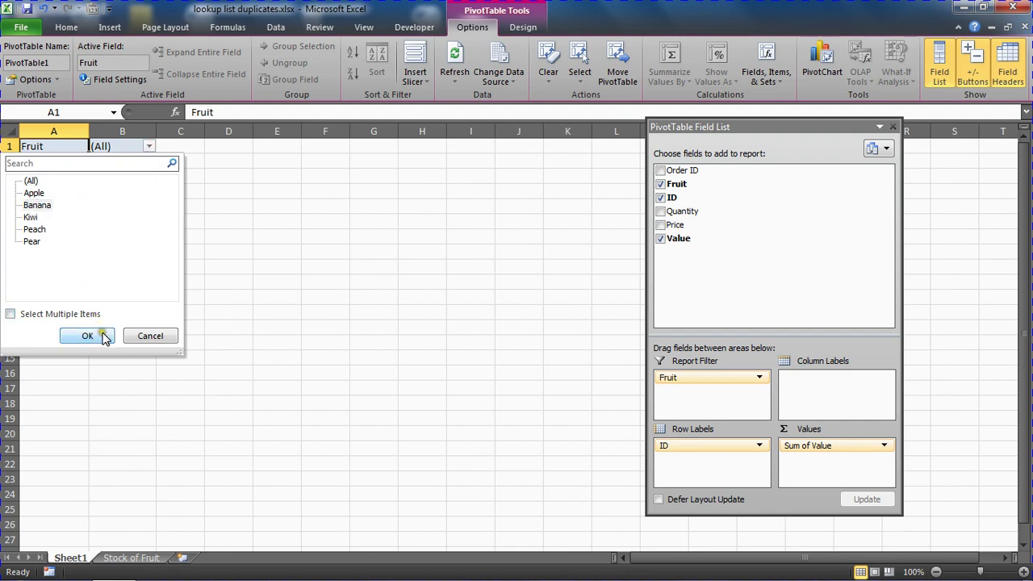
pyautogui.click(99, 334)
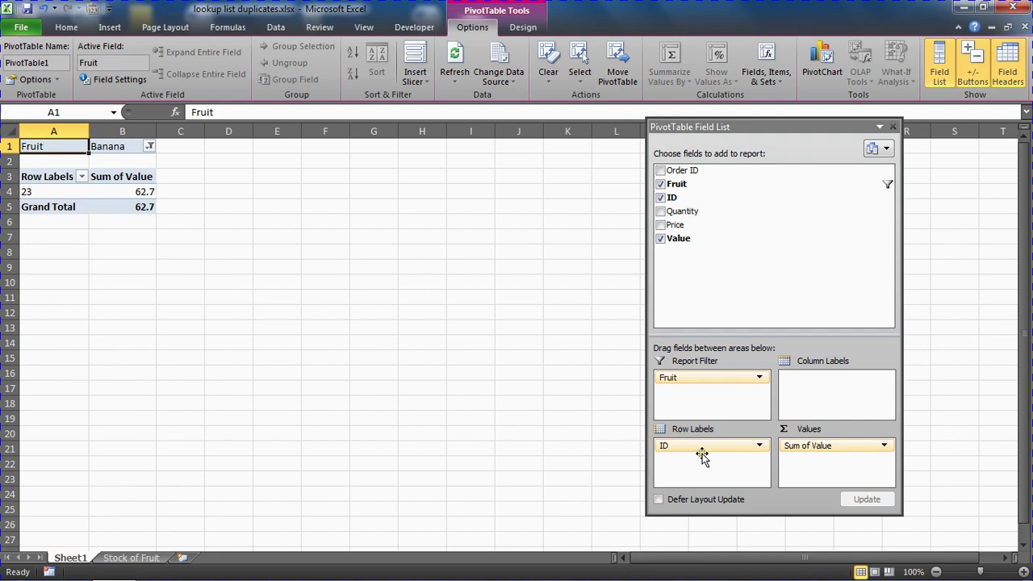
pyautogui.moveTo(702, 452); pyautogui.dragTo(565, 325)
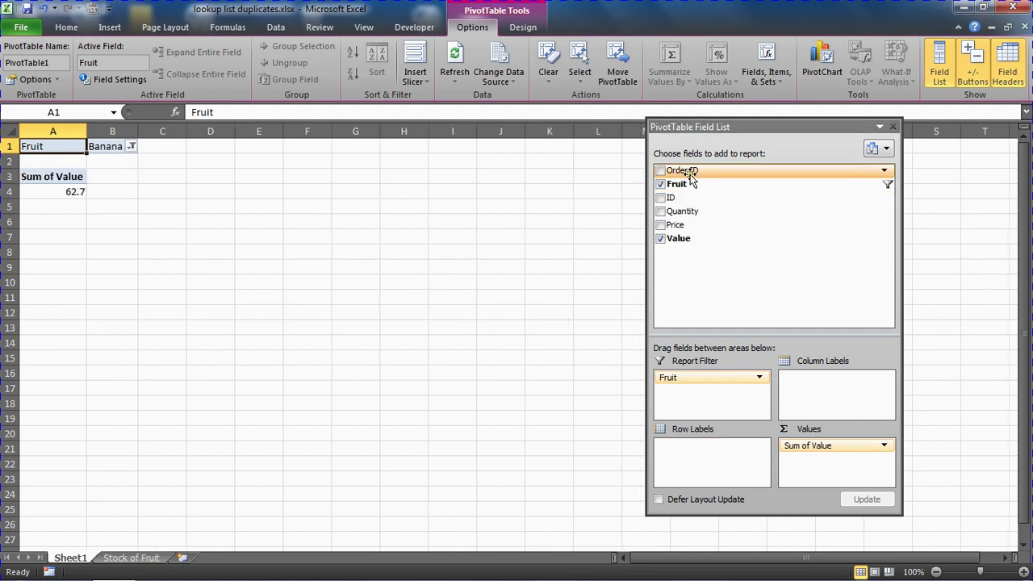
pyautogui.moveTo(688, 171); pyautogui.dragTo(713, 453)
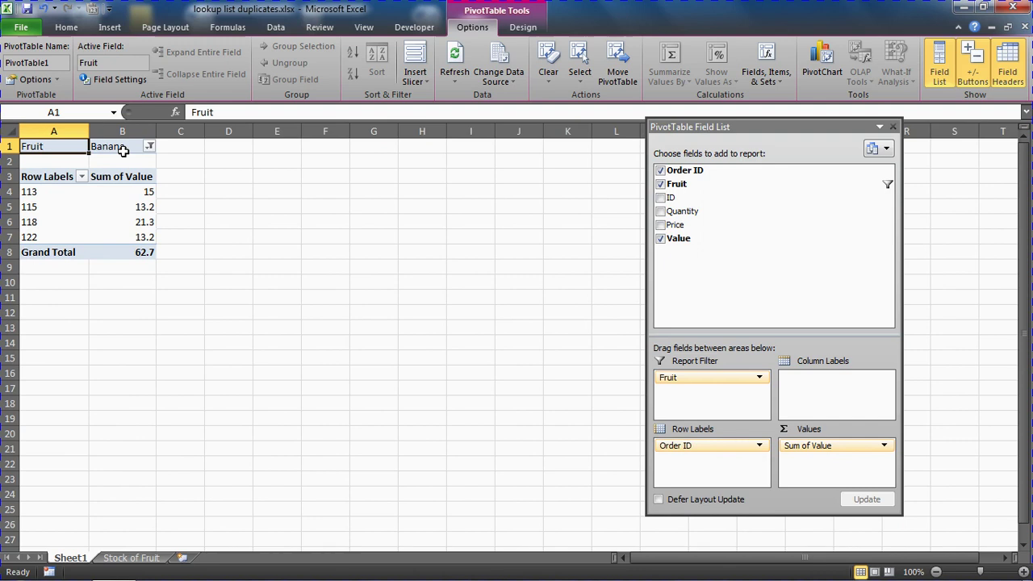
# Step: Filter the PivotTable by Peach, Apple and Pear in turn, and return the Fruit filter to Banana
pyautogui.click(148, 148)
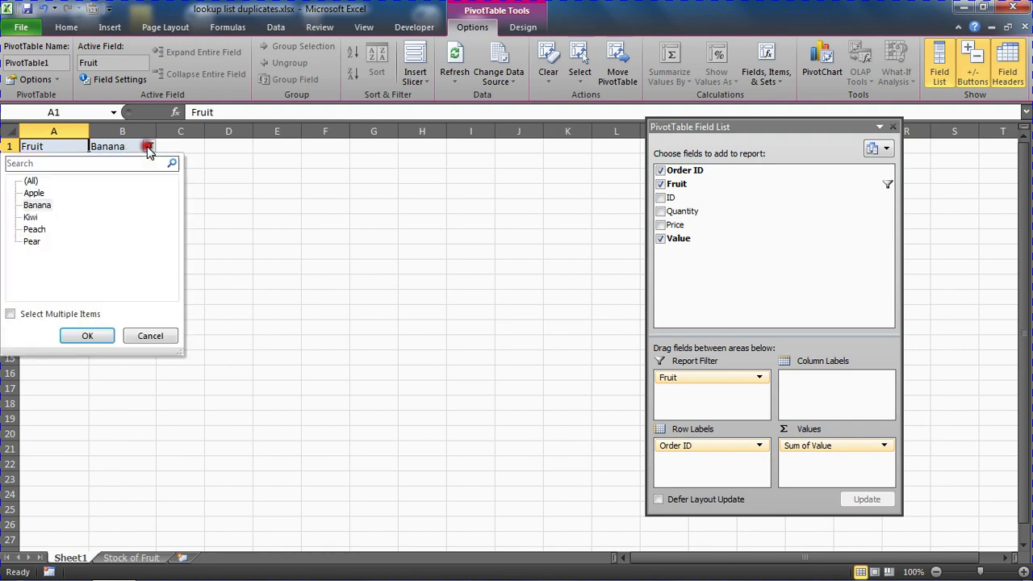
pyautogui.click(35, 230)
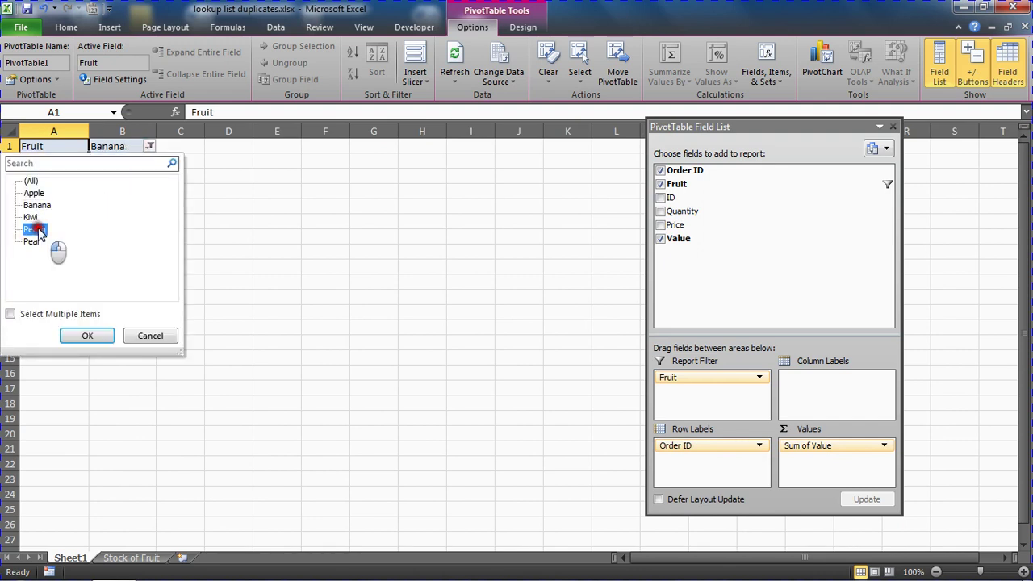
pyautogui.click(101, 336)
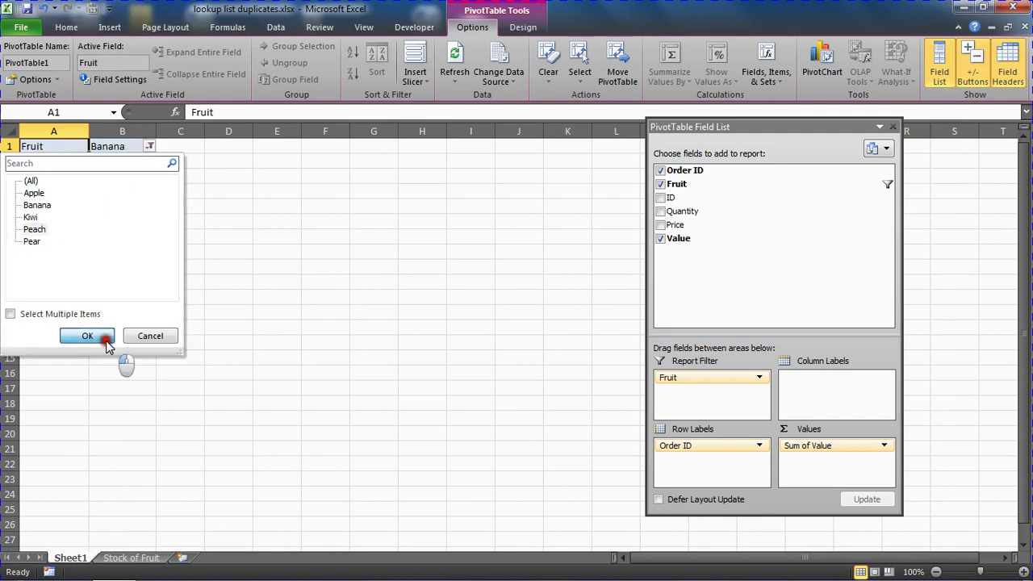
pyautogui.click(149, 146)
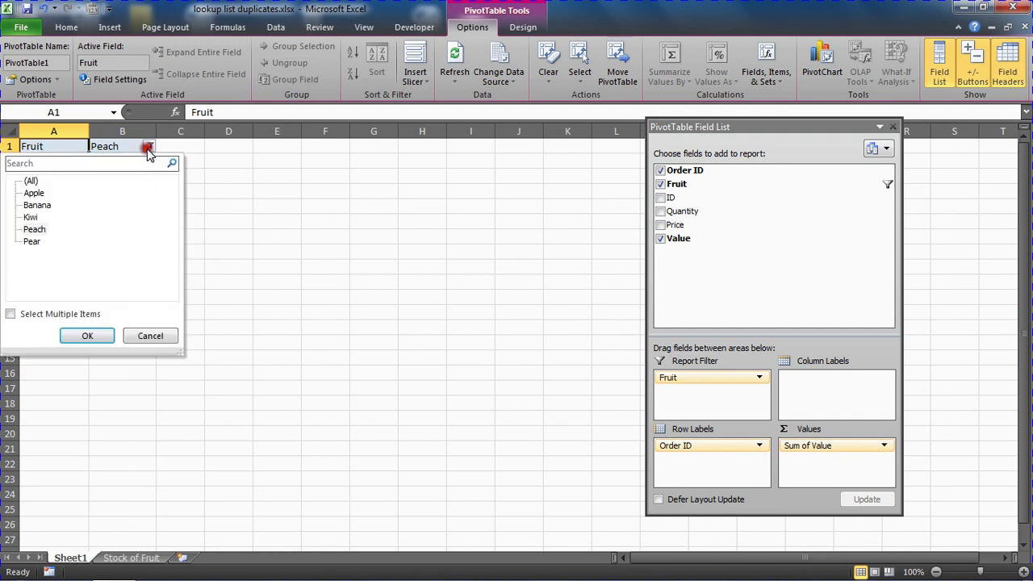
pyautogui.click(34, 195)
pyautogui.click(93, 331)
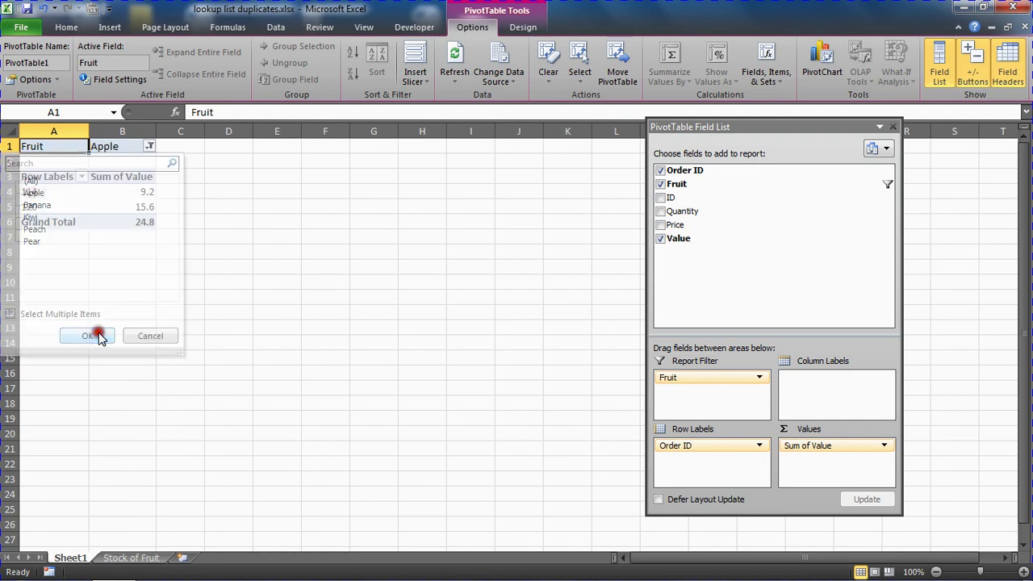
pyautogui.click(148, 149)
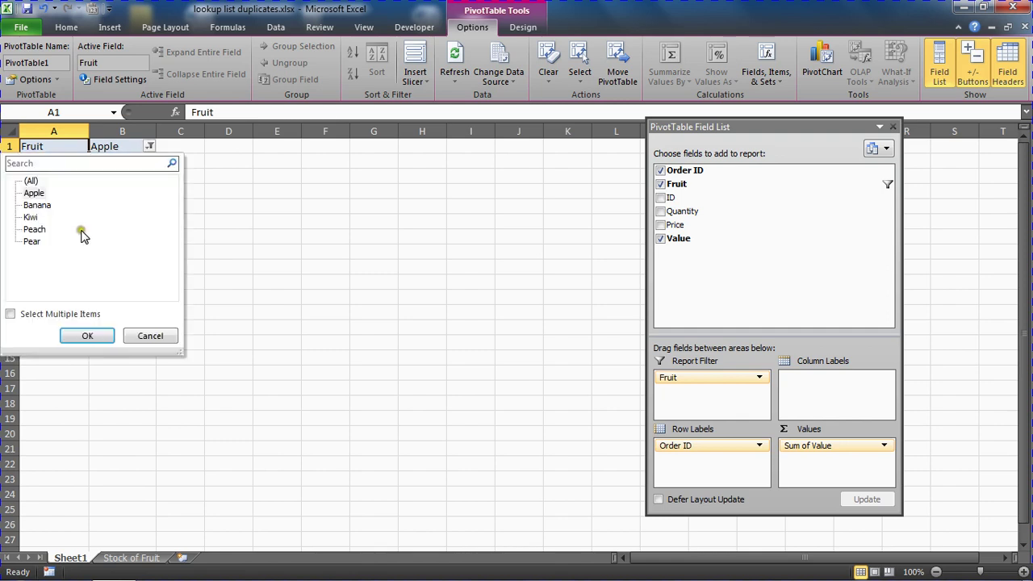
pyautogui.click(31, 241)
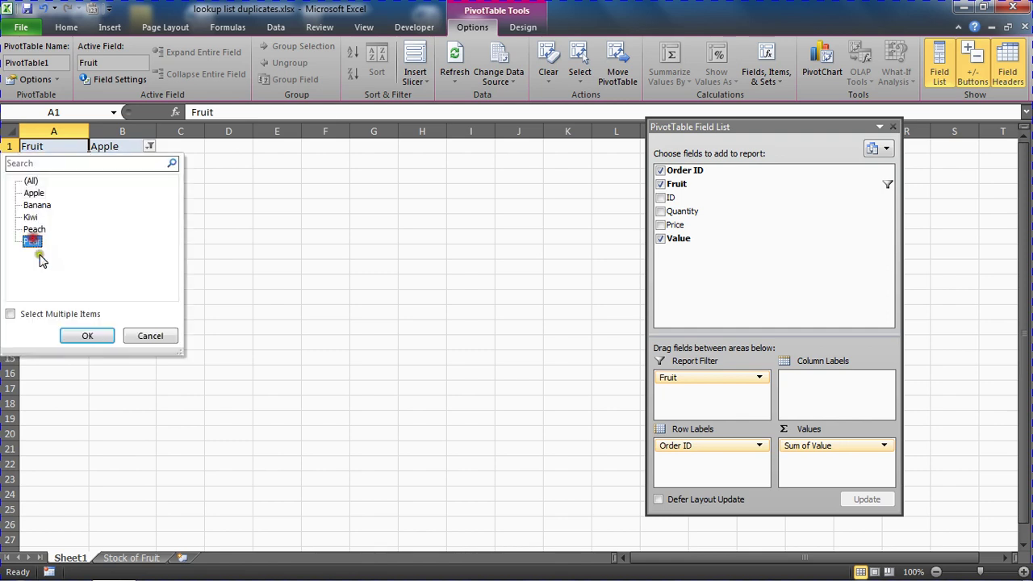
pyautogui.click(90, 334)
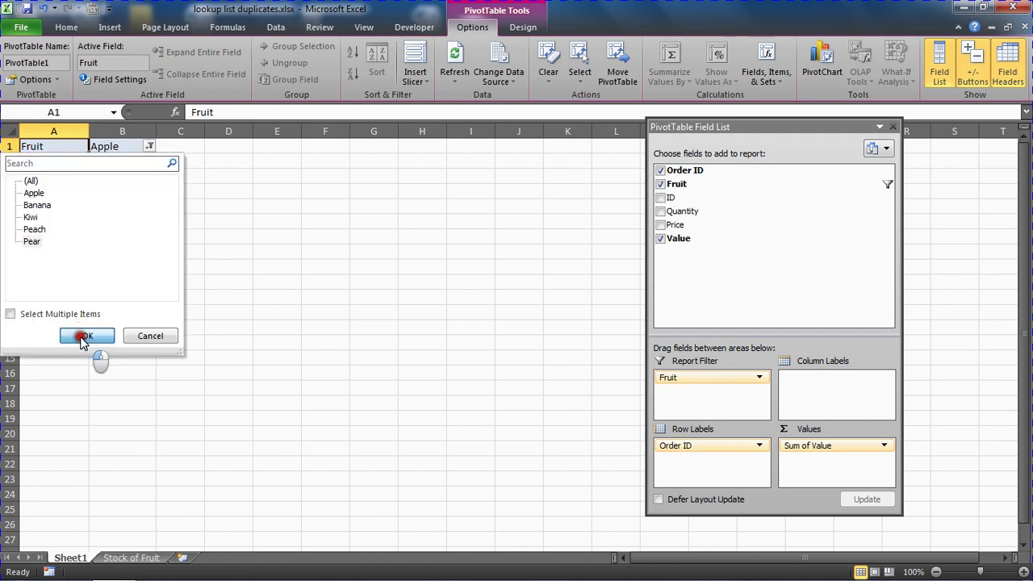
pyautogui.click(148, 147)
pyautogui.click(38, 206)
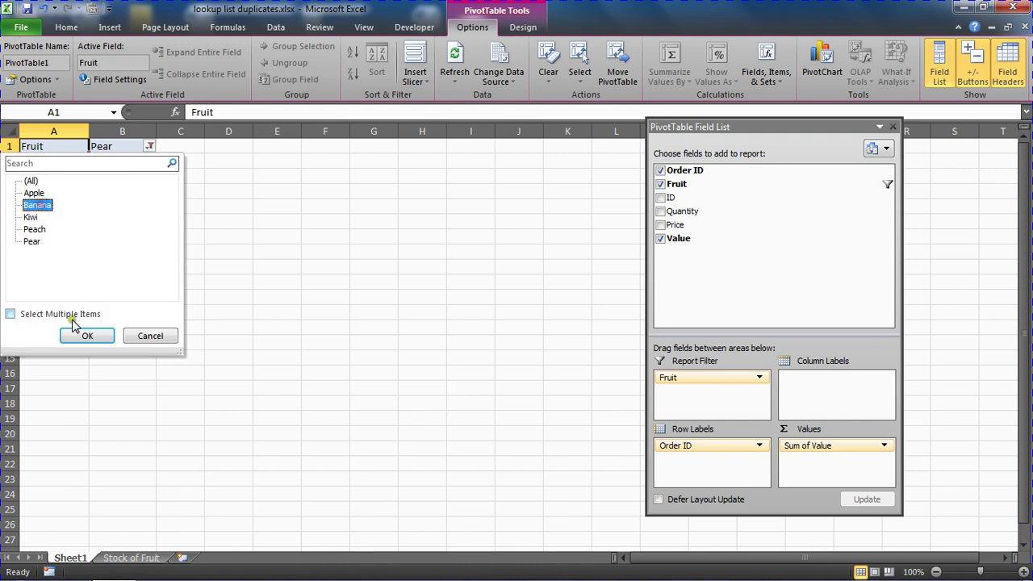
pyautogui.click(85, 336)
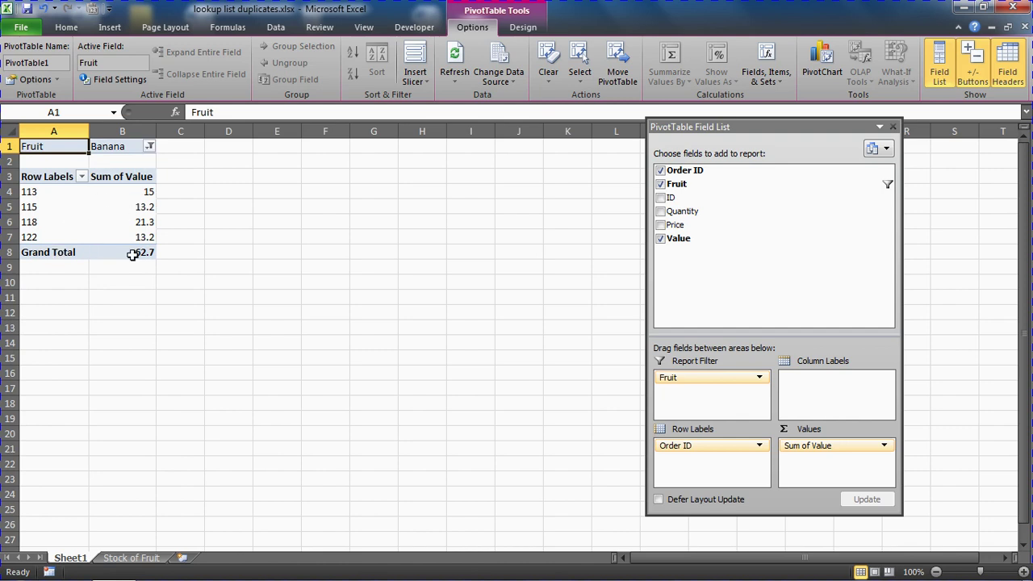
# Step: Set the number format of the Sum of Value field to Accounting
pyautogui.moveTo(132, 253)
pyautogui.click(885, 446)
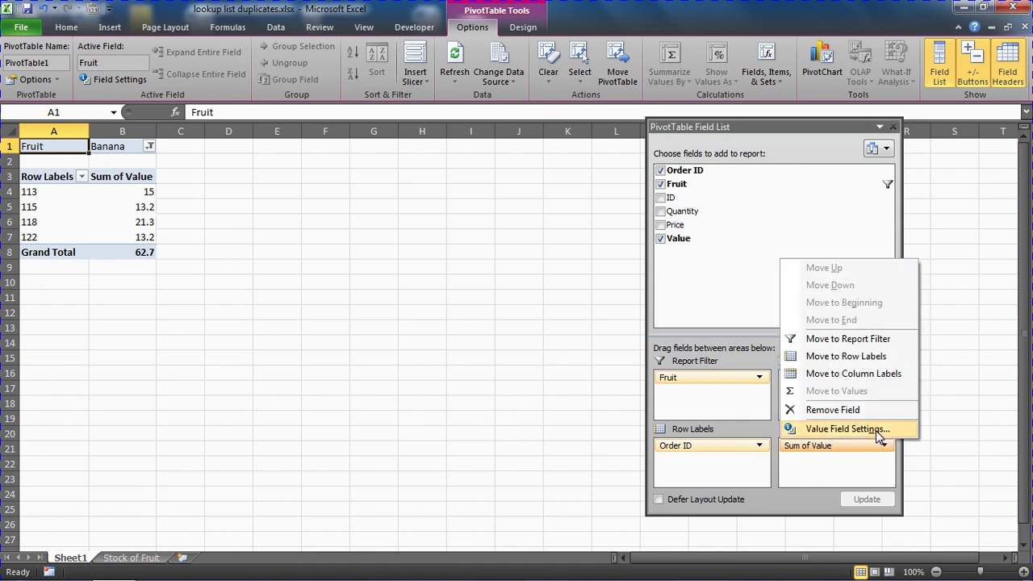
pyautogui.click(886, 450)
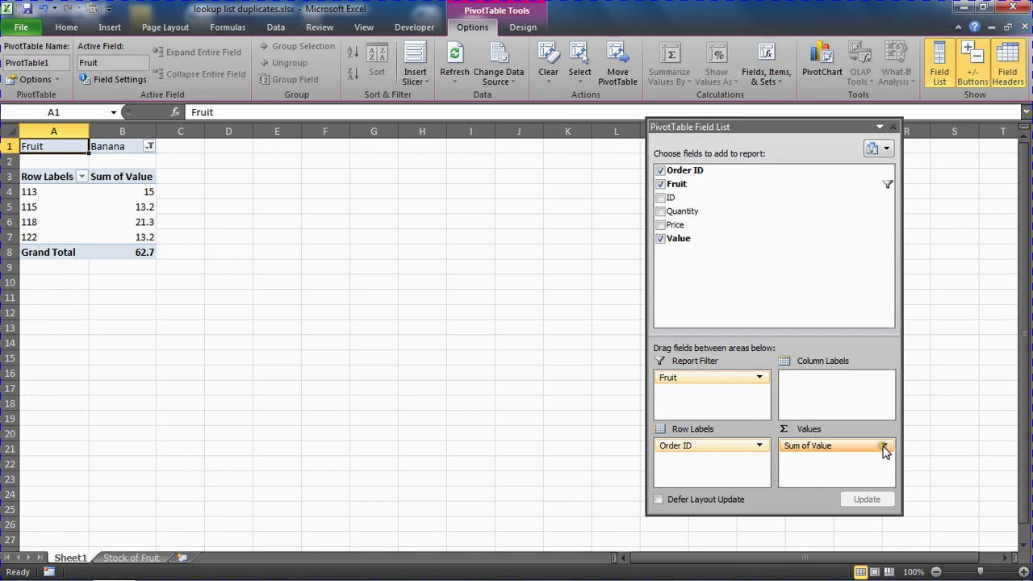
pyautogui.click(886, 450)
pyautogui.click(869, 428)
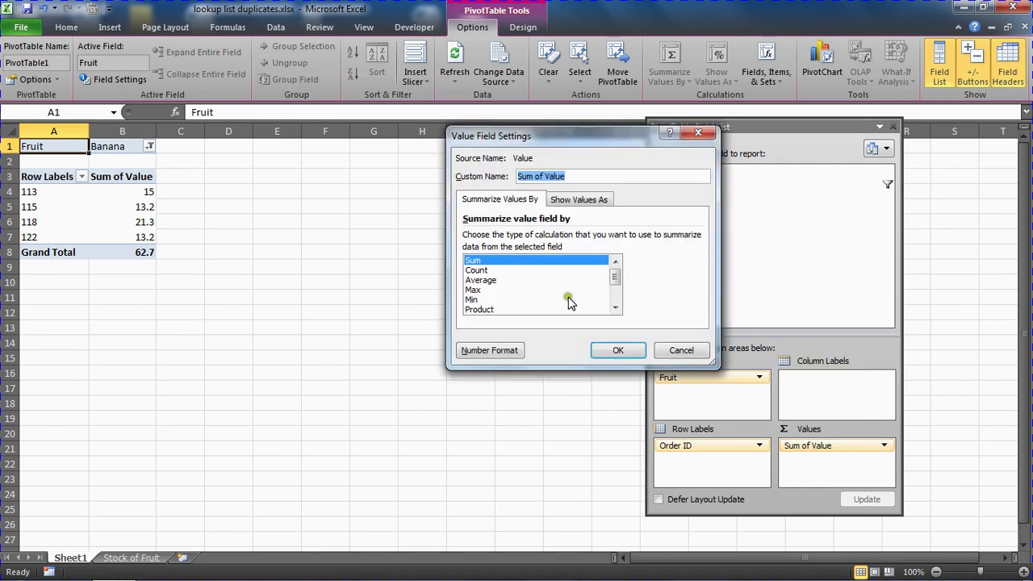
pyautogui.click(508, 348)
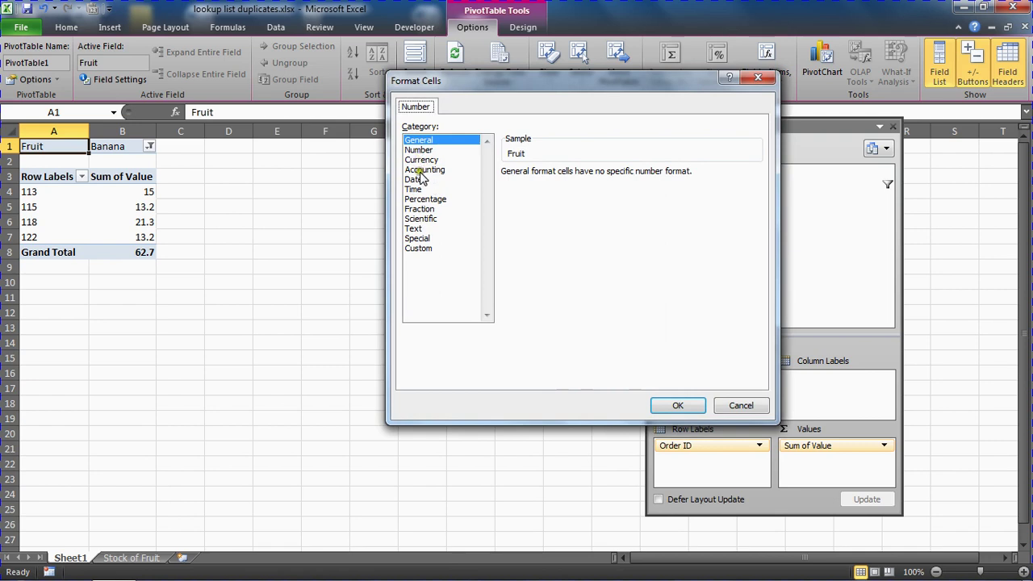
pyautogui.click(422, 169)
pyautogui.click(668, 403)
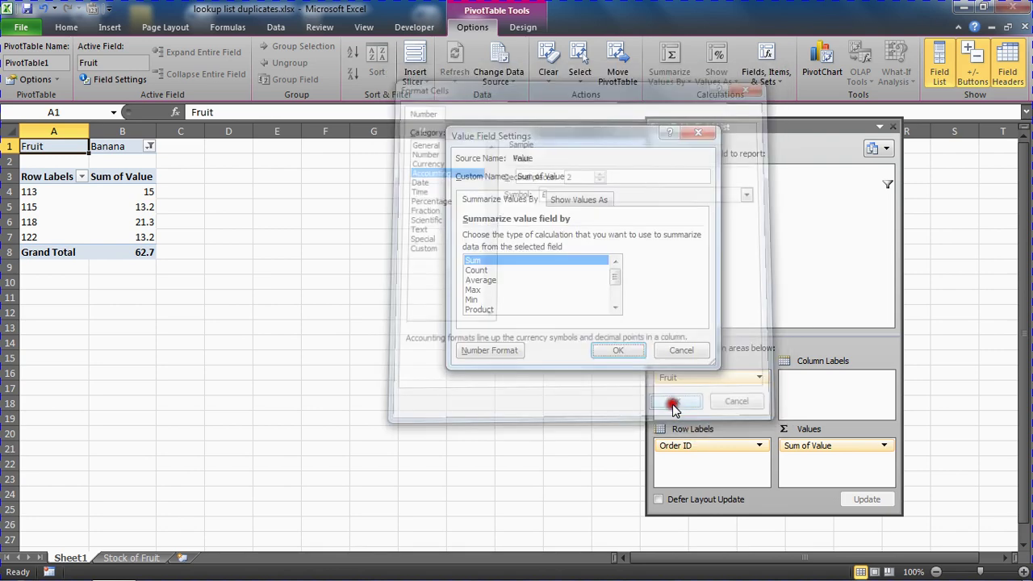
pyautogui.click(621, 350)
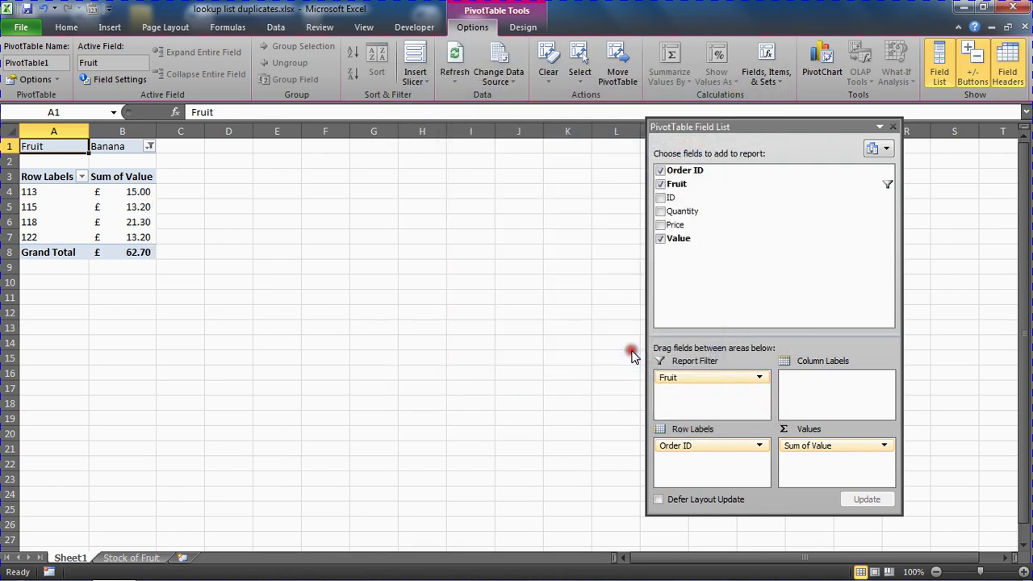